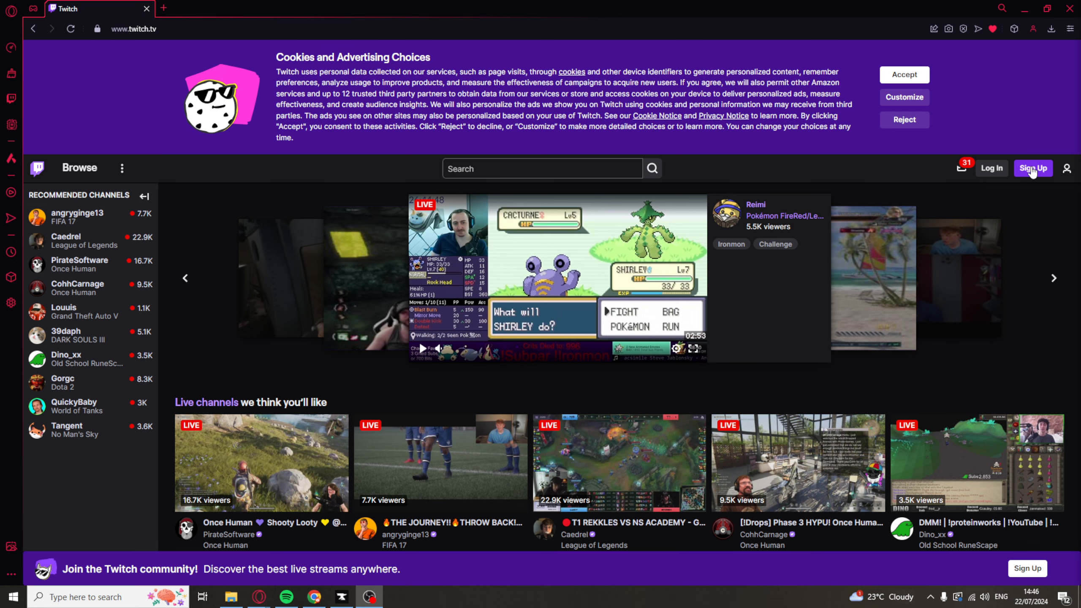
Start signing up for a new Twitch account.
left_click(1032, 168)
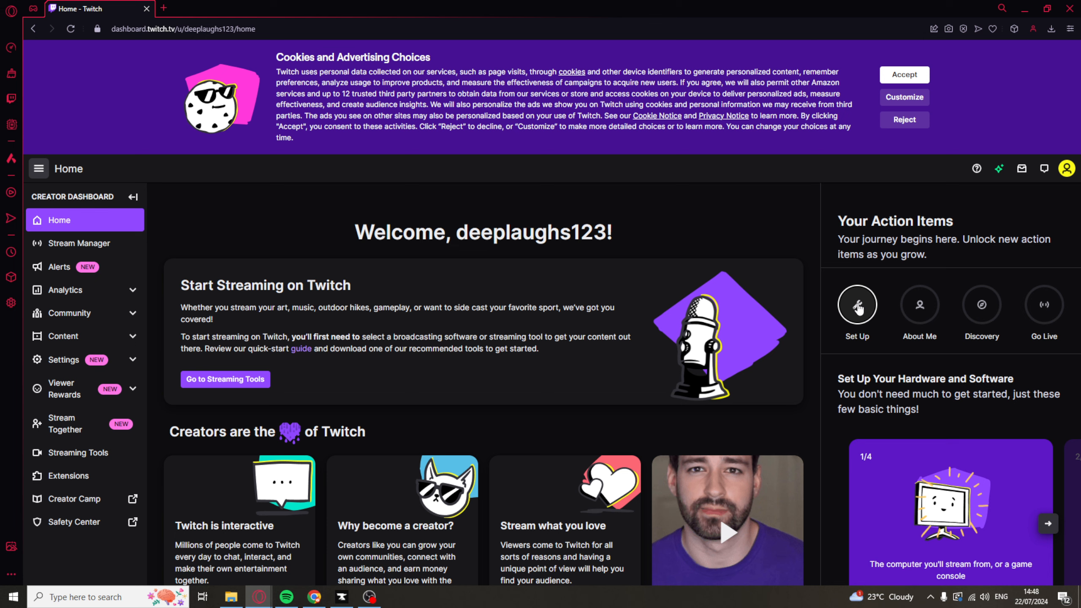
Go through all four Set Up action cards about streaming hardware and software on the creator dashboard.
left_click(920, 303)
left_click(858, 304)
left_click(1048, 524)
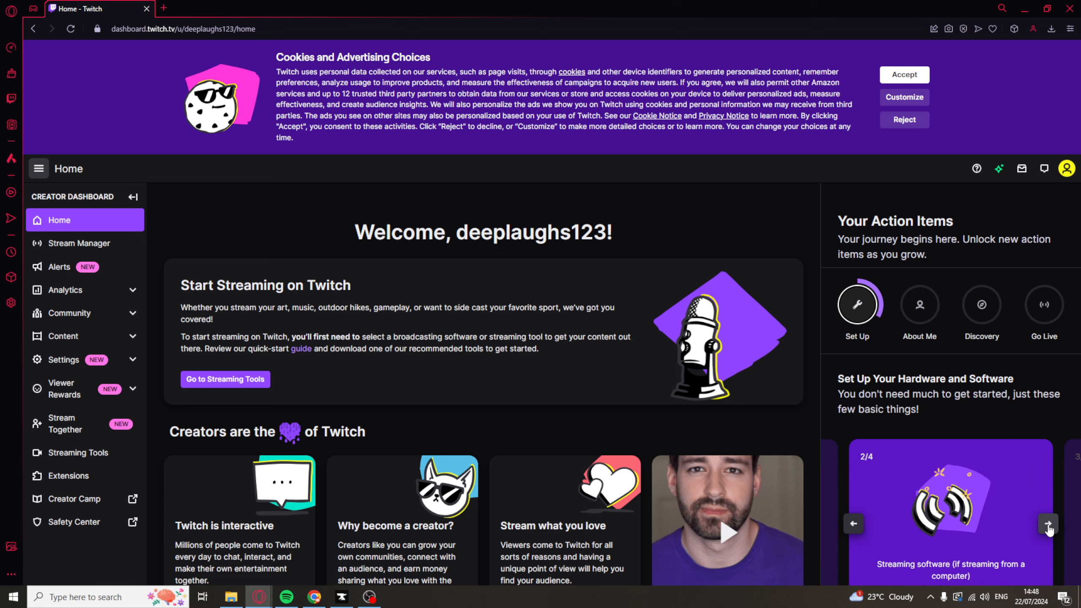
left_click(1048, 525)
left_click(1048, 525)
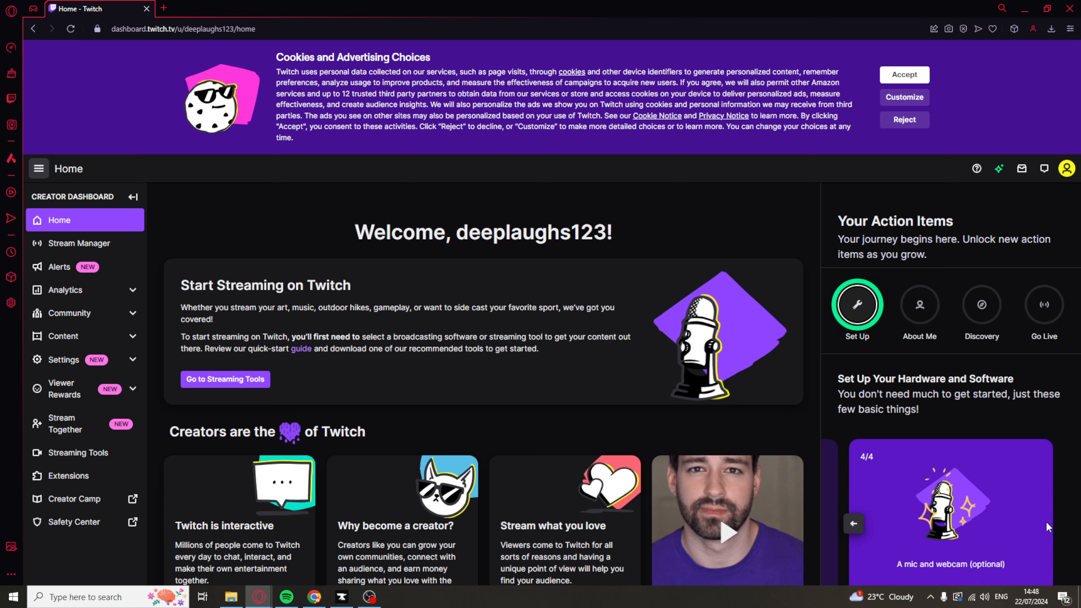
In the About Me action items, add and save the short bio "Hey, I make gaming tutorials.".
left_click(919, 305)
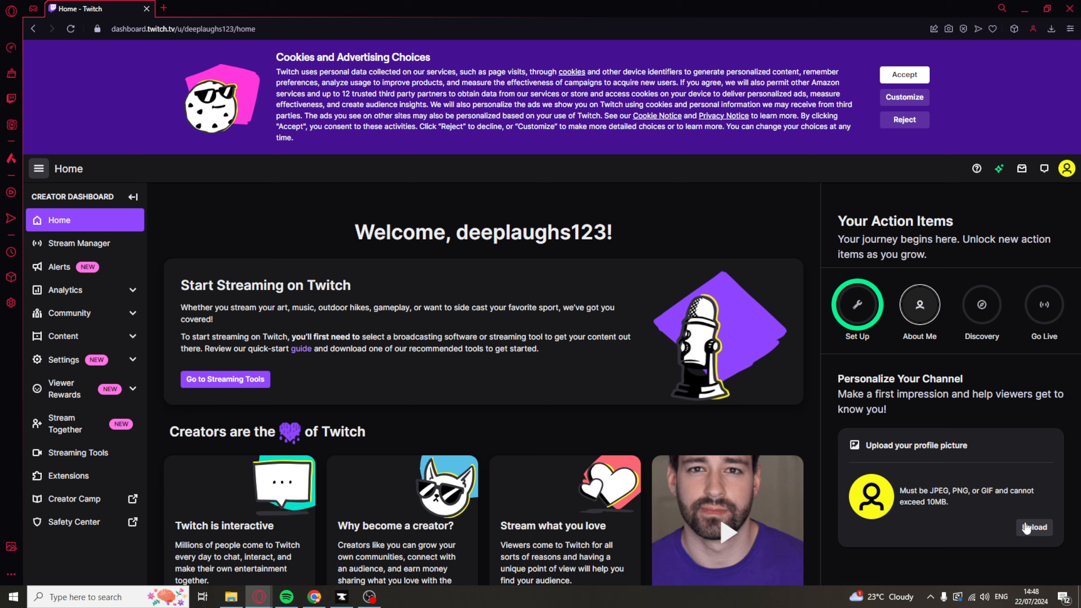
scroll(965, 418, "down", 1)
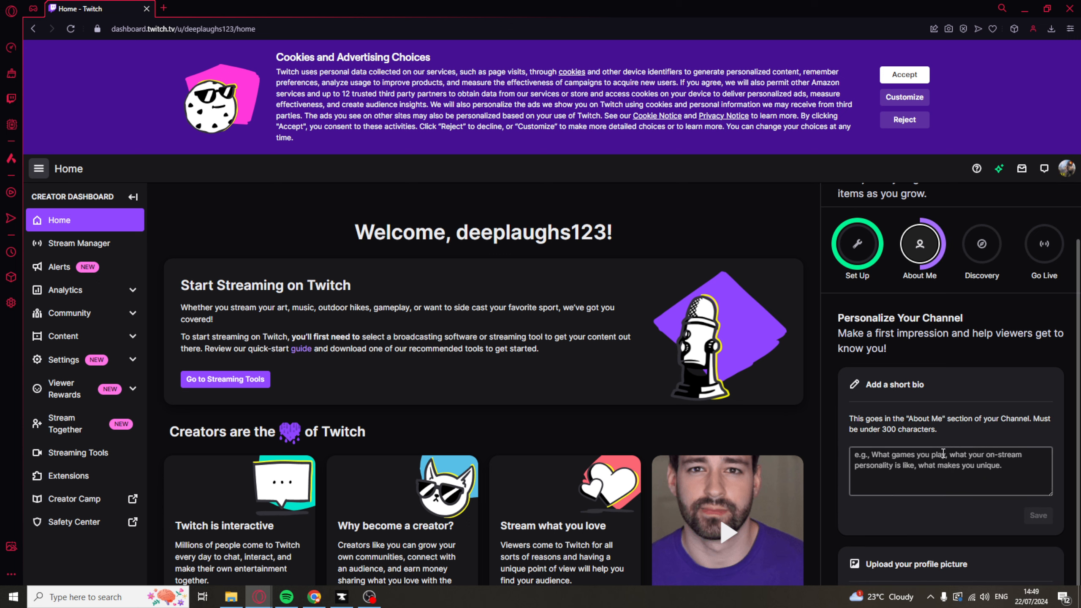
left_click(917, 458)
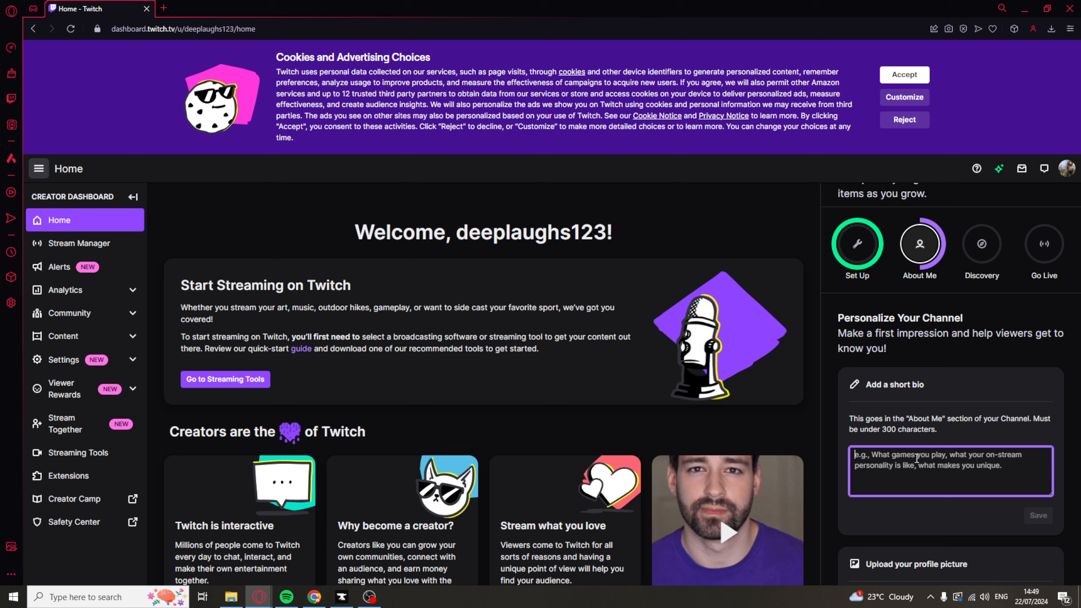
type("Hey, ")
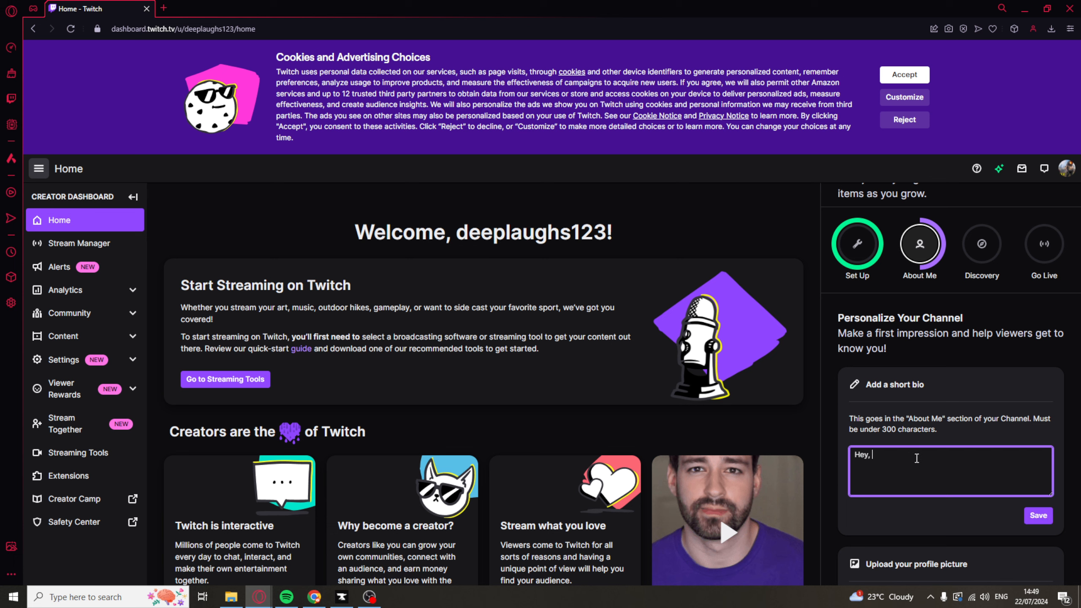
type("I make gaming tutorials.")
left_click(1027, 513)
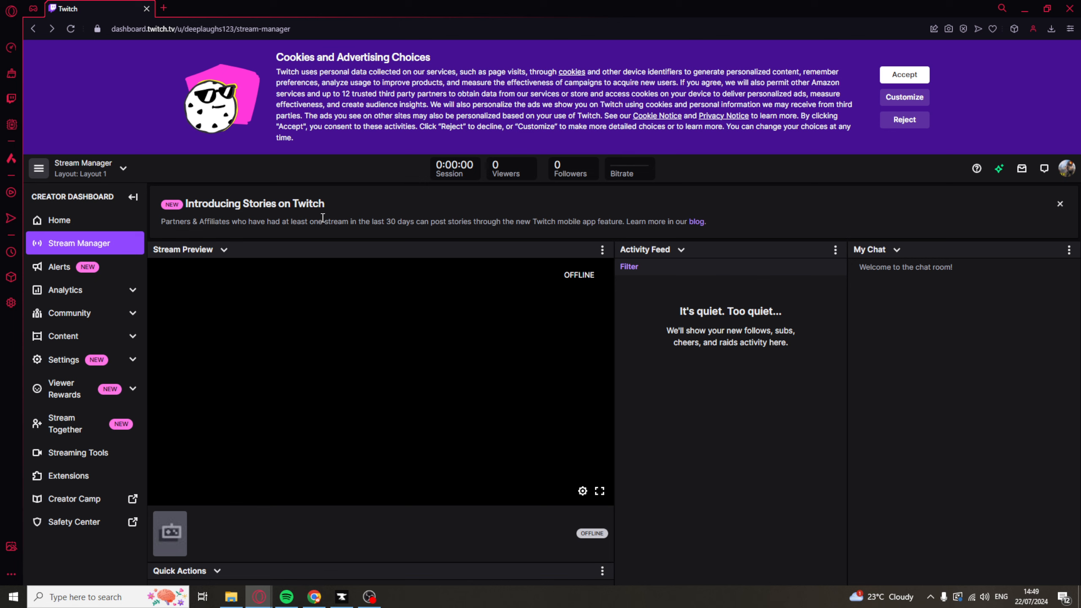
Review the profile page of the account settings, and open the Stream settings of the creator dashboard.
left_click(1067, 168)
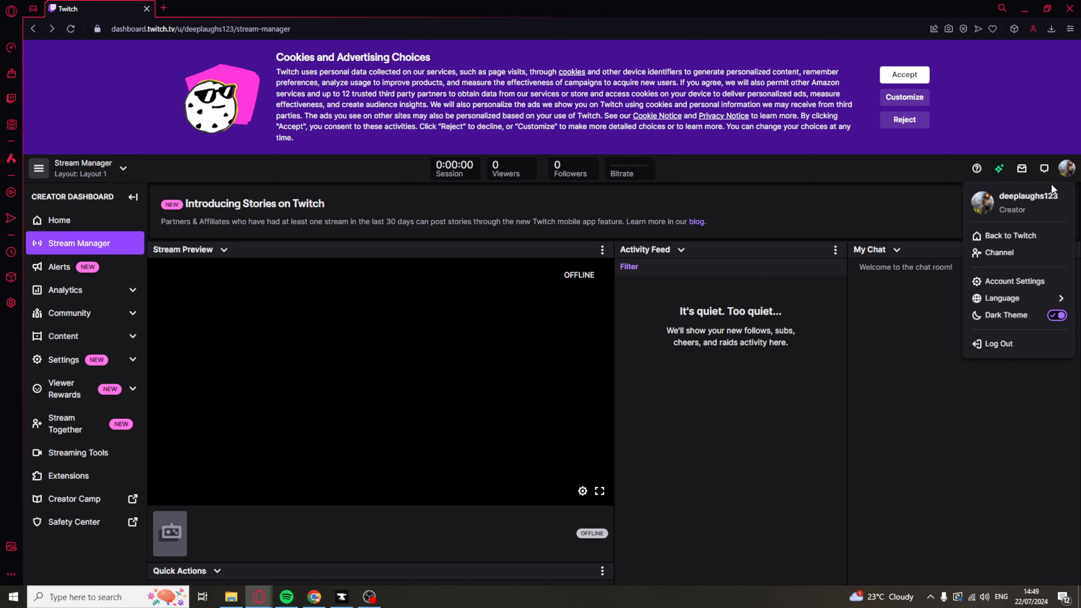
left_click(1015, 283)
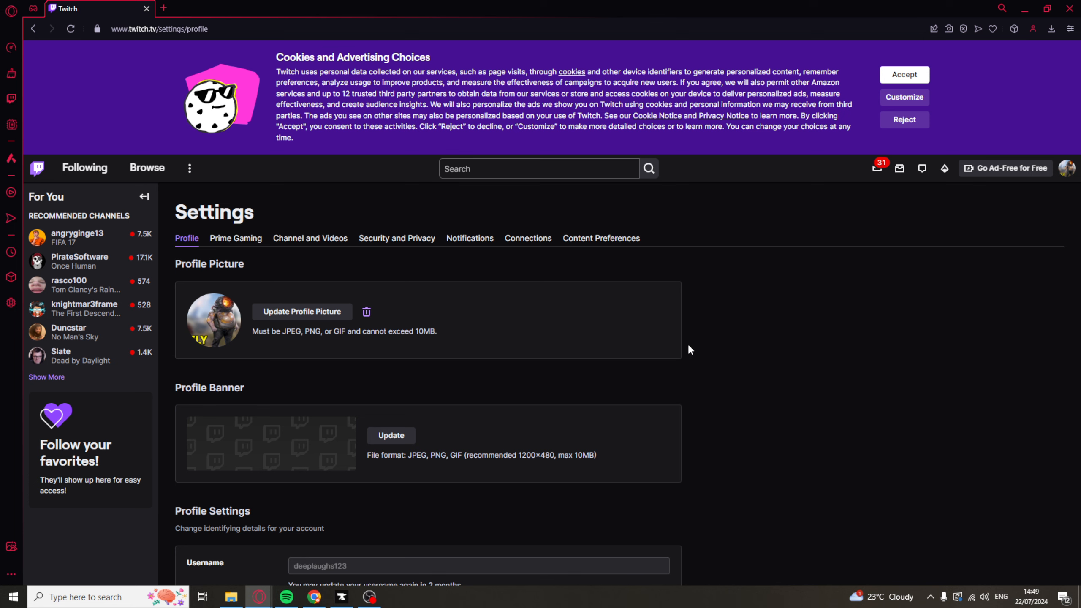
scroll(518, 412, "down", 1)
scroll(434, 473, "down", 1)
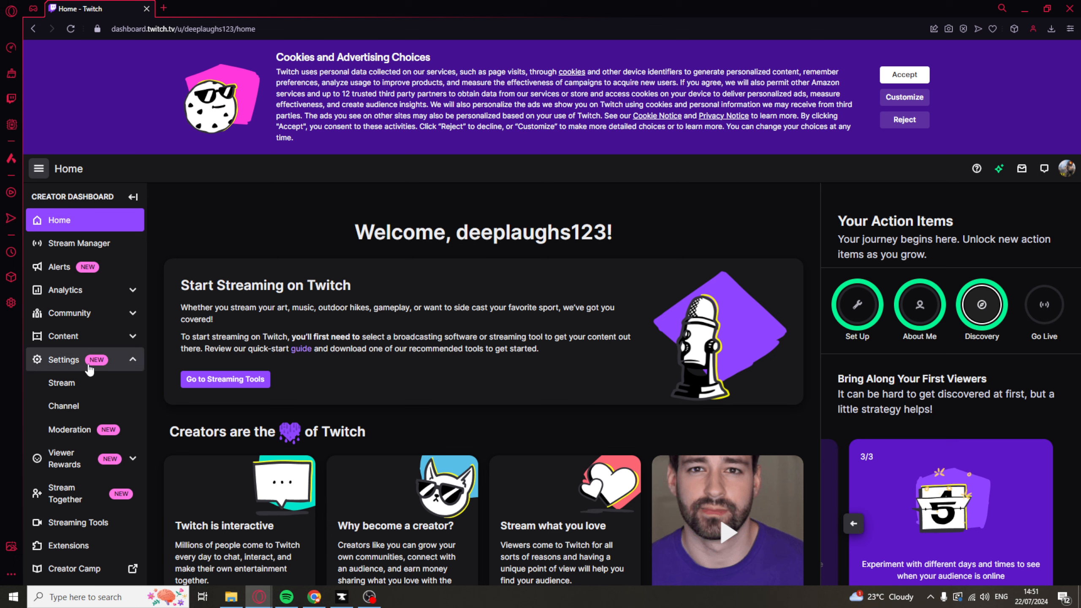
left_click(86, 387)
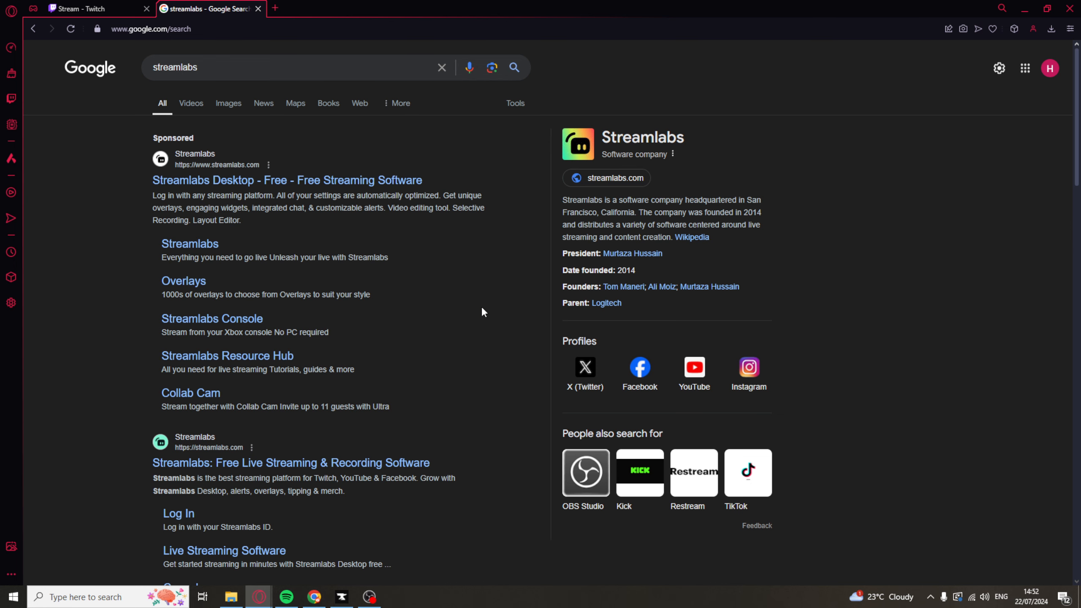
Open the official Streamlabs website from the search results and accept all its cookies.
scroll(500, 365, "down", 1)
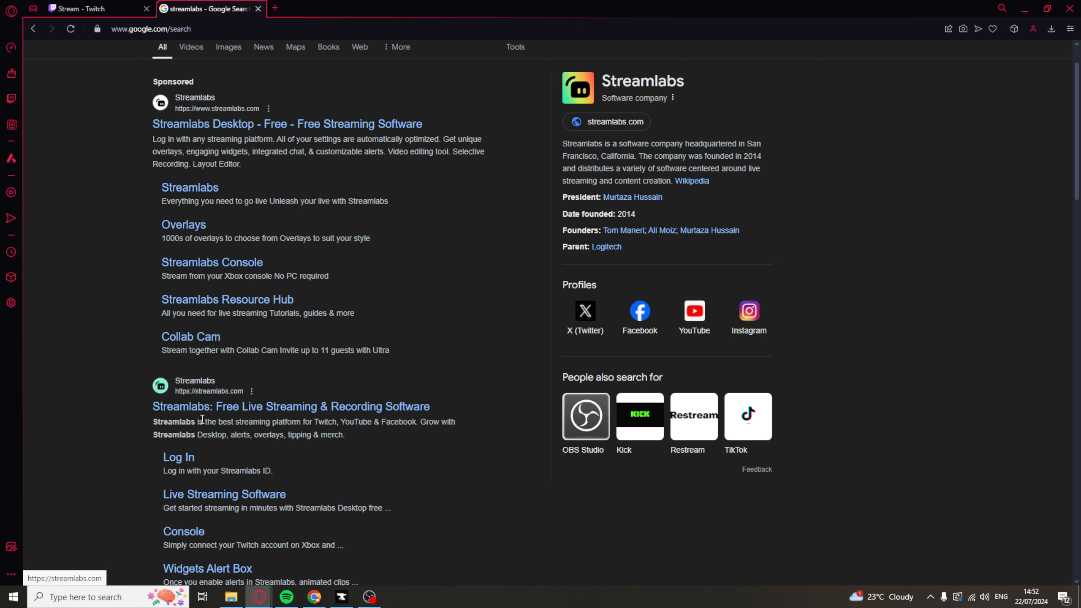
left_click(224, 406)
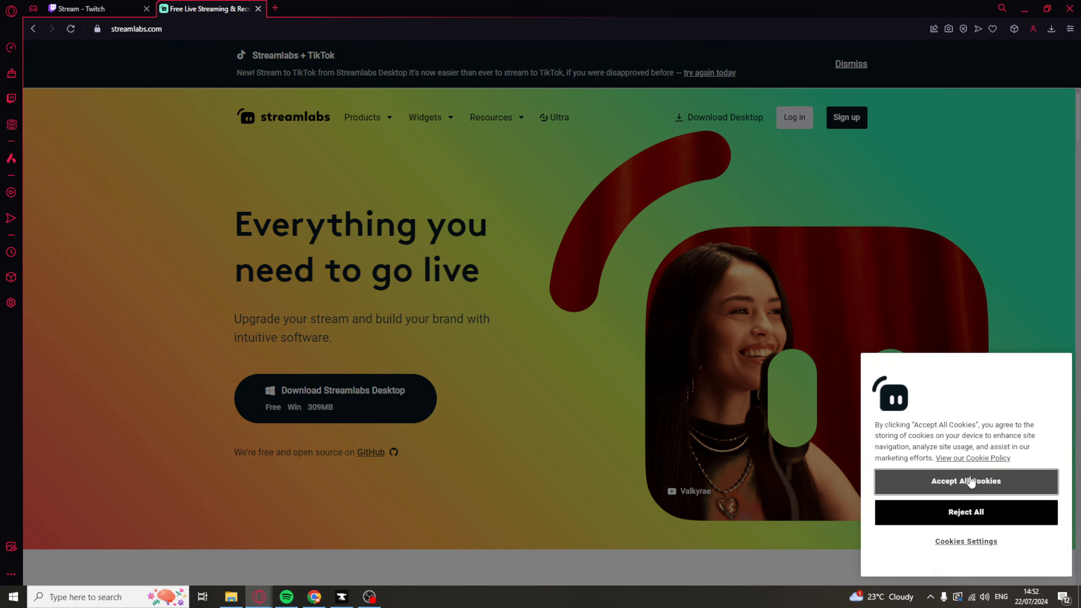
left_click(902, 483)
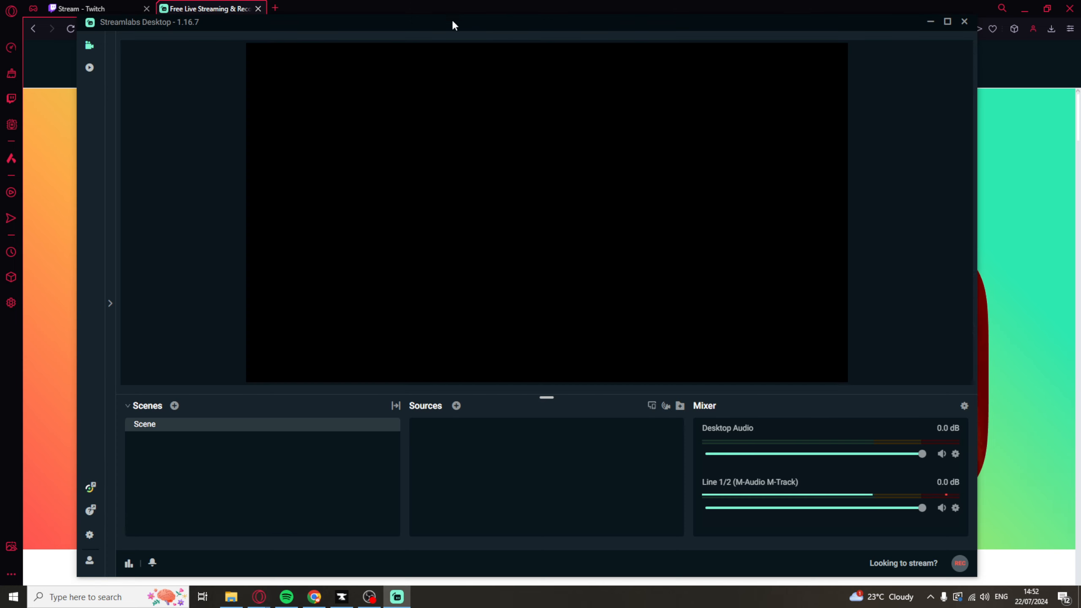
In Streamlabs Desktop, add a Video Capture Device source under its default name and look through its device settings.
left_click_drag(451, 18, 462, 27)
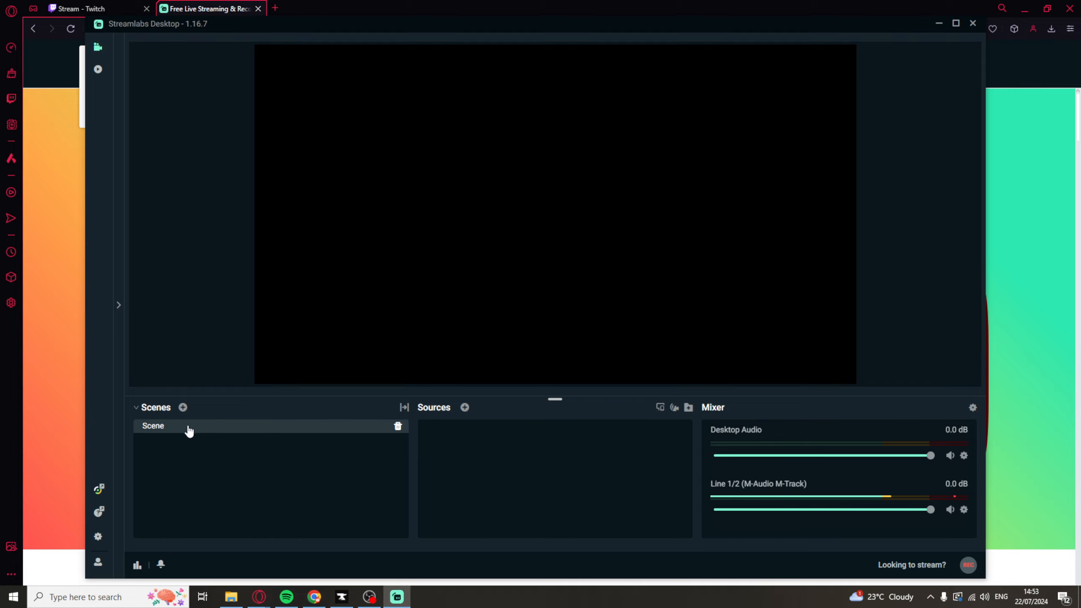
left_click(465, 407)
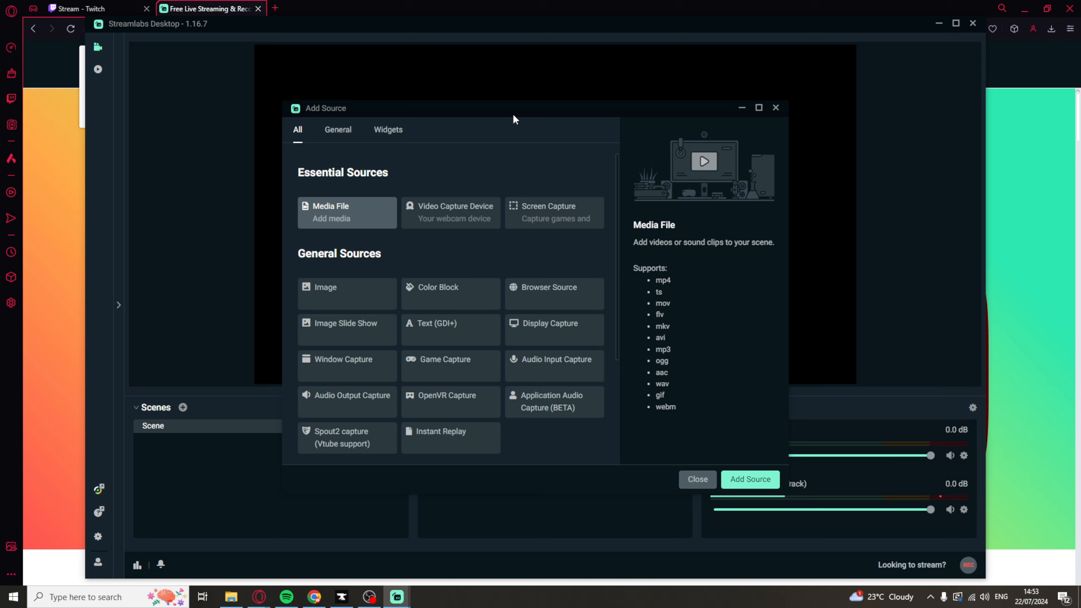
left_click(442, 220)
left_click(745, 480)
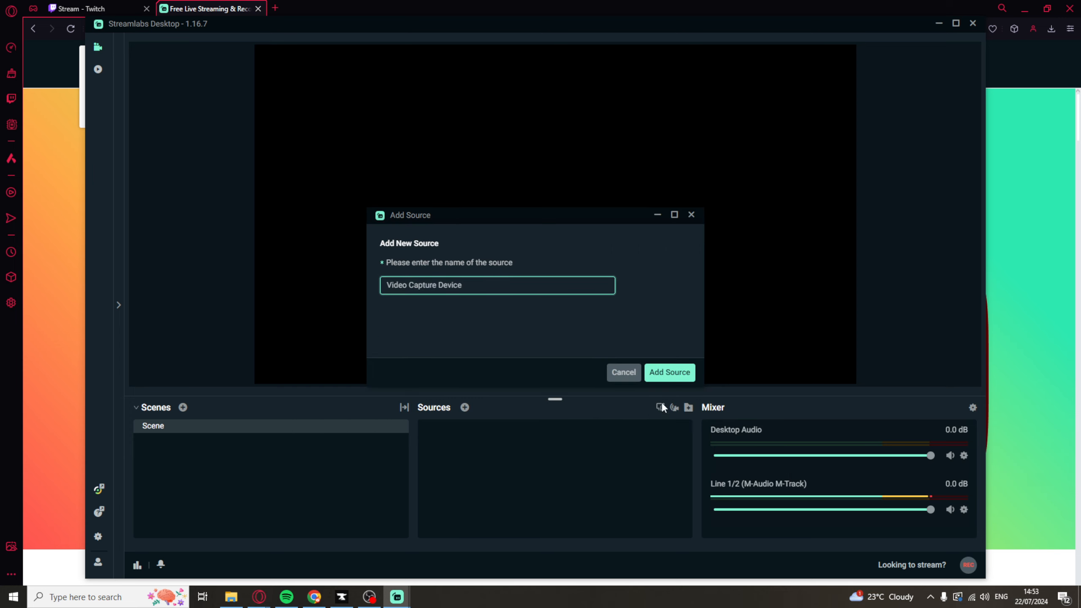
left_click(672, 376)
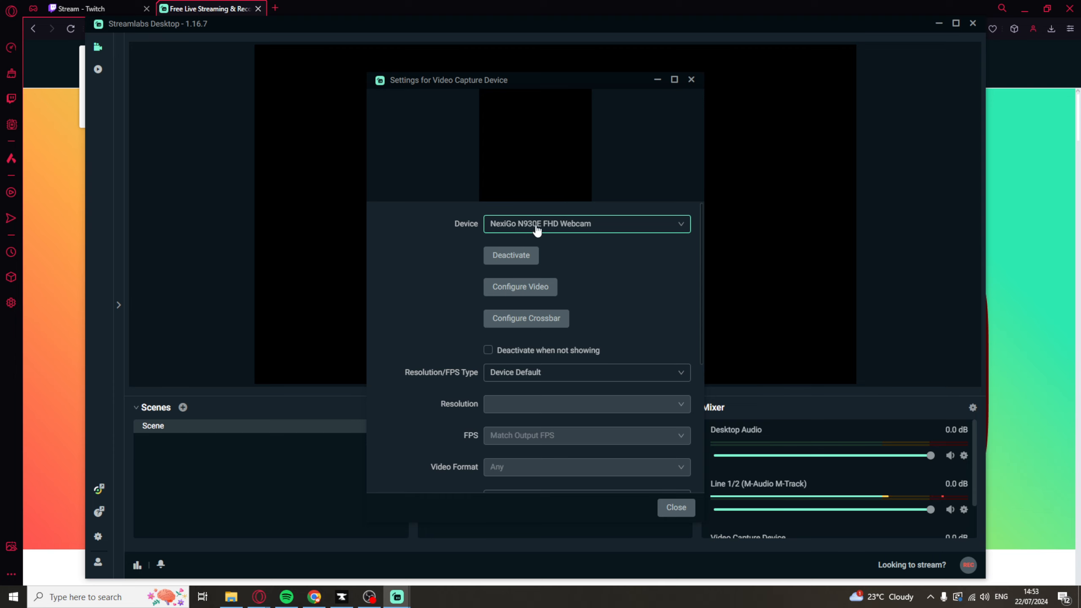
scroll(555, 237, "down", 5)
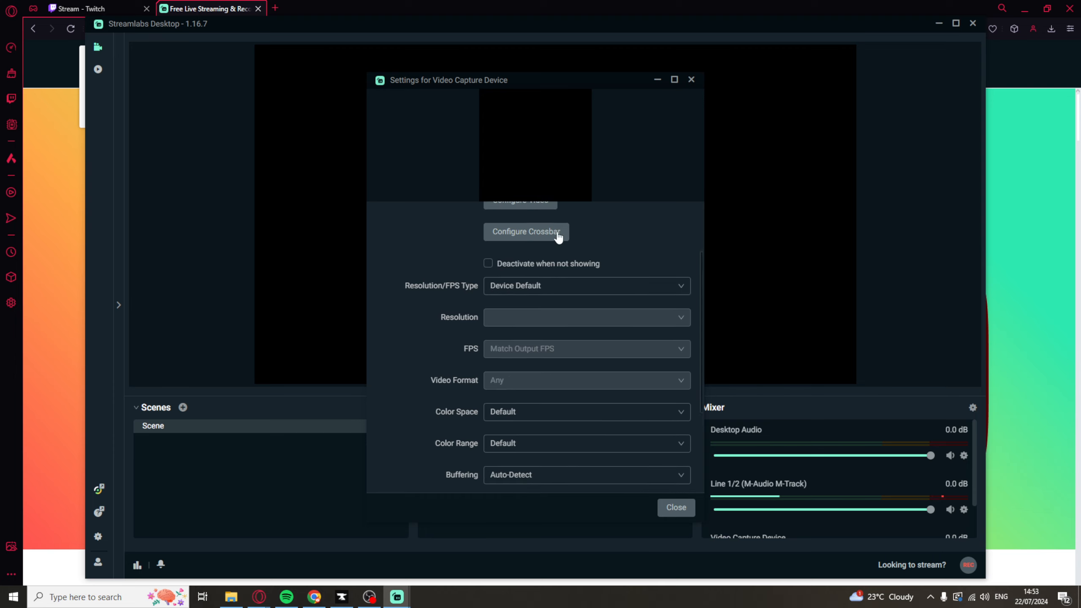
scroll(543, 366, "up", 5)
scroll(596, 369, "down", 5)
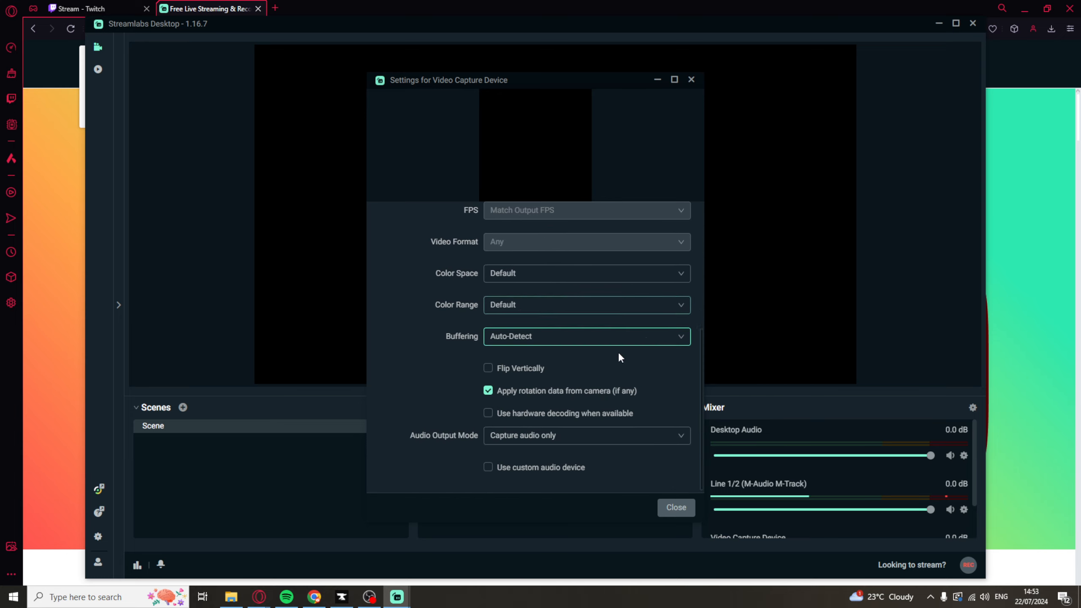
scroll(587, 352, "up", 4)
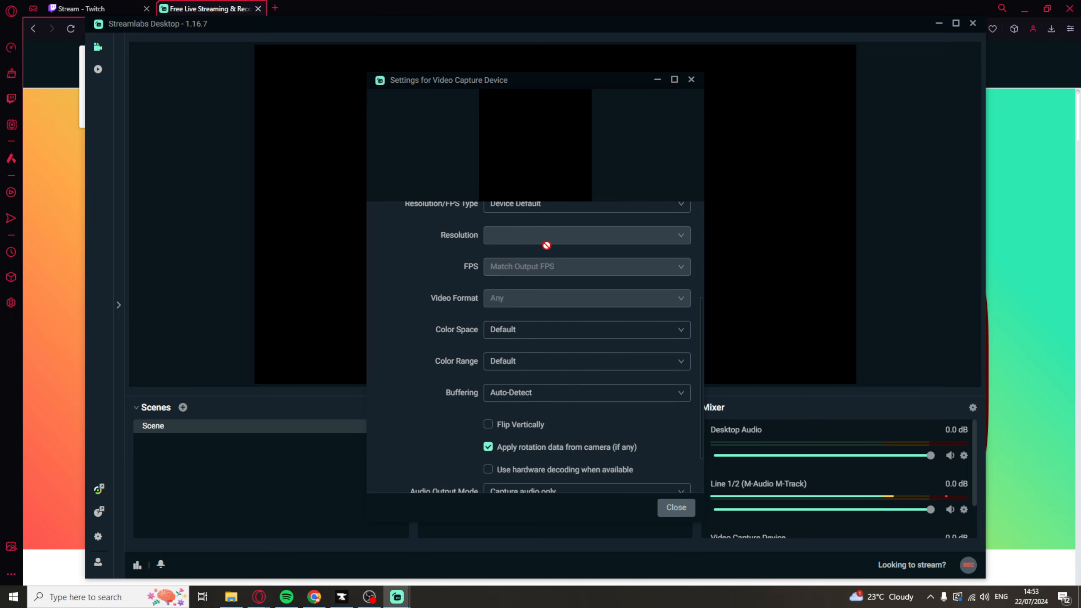
scroll(639, 471, "down", 3)
left_click(677, 507)
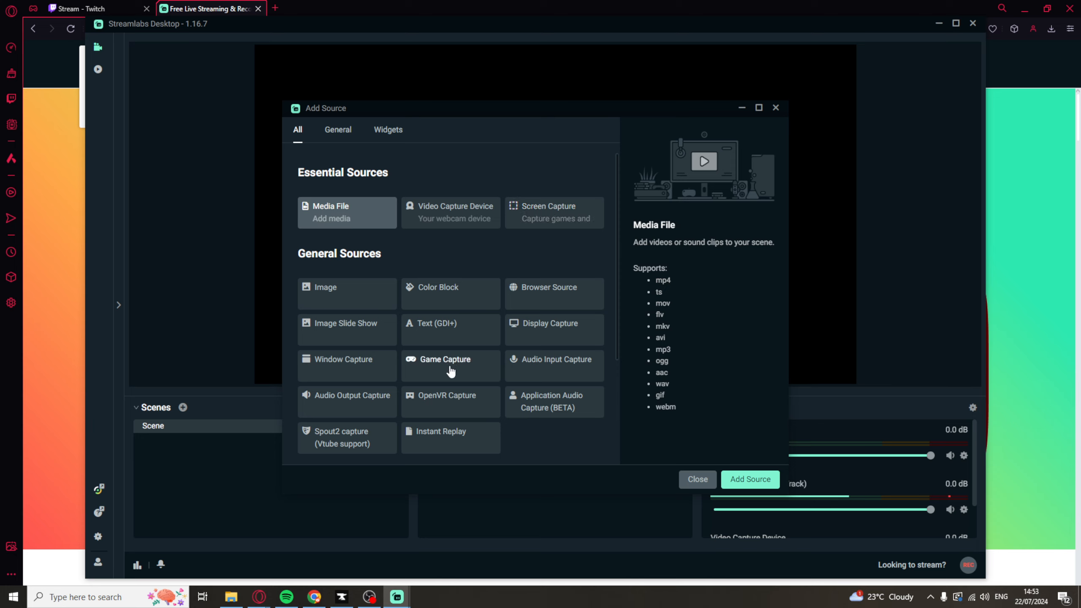
Add a Screen Capture source that captures the entire Screen 2.
left_click(550, 218)
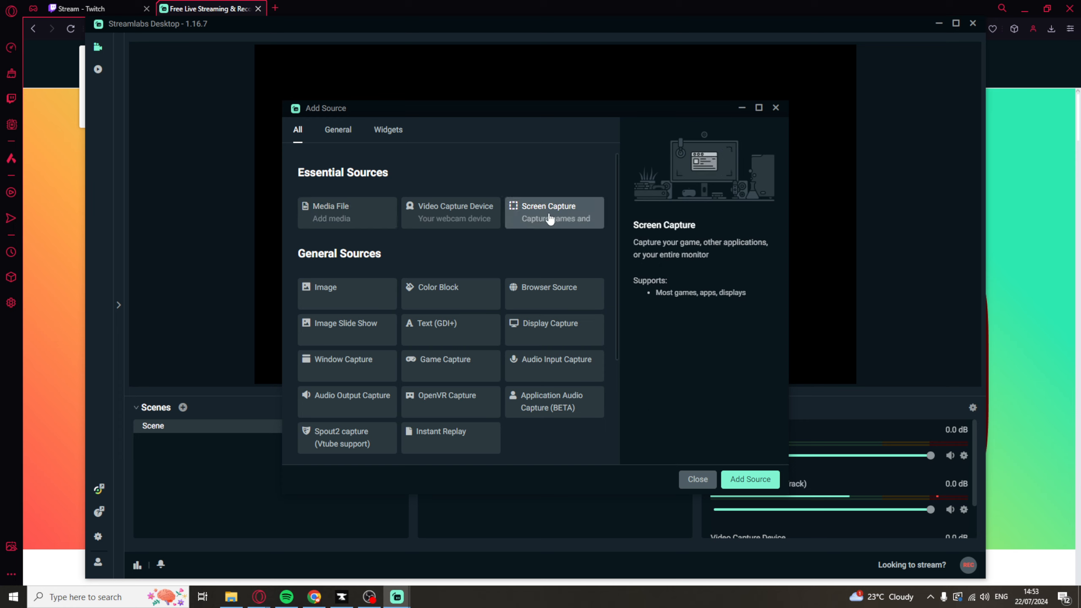
left_click(743, 481)
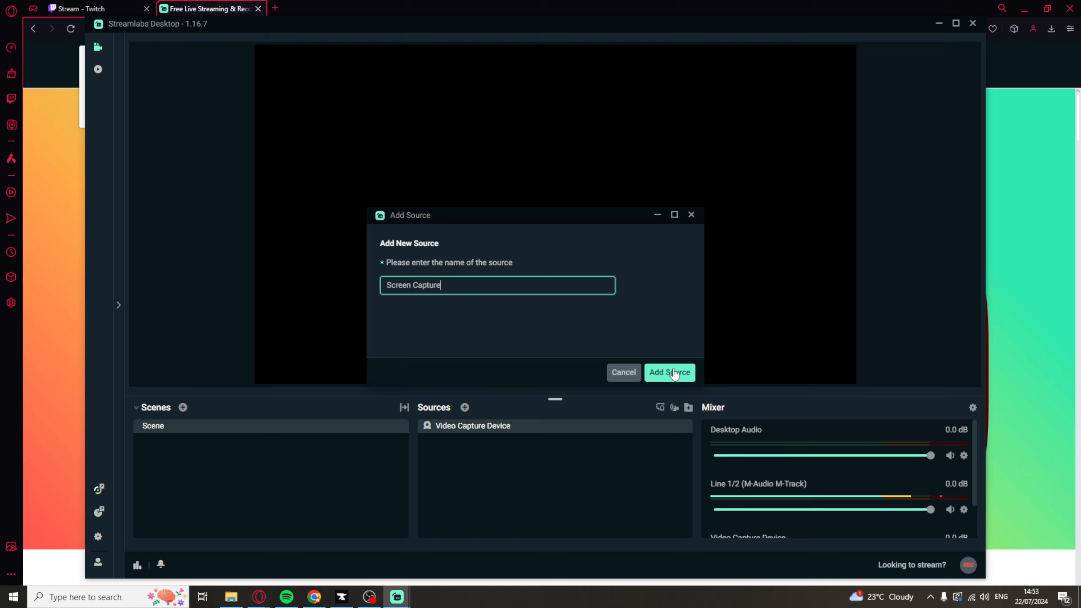
left_click(674, 373)
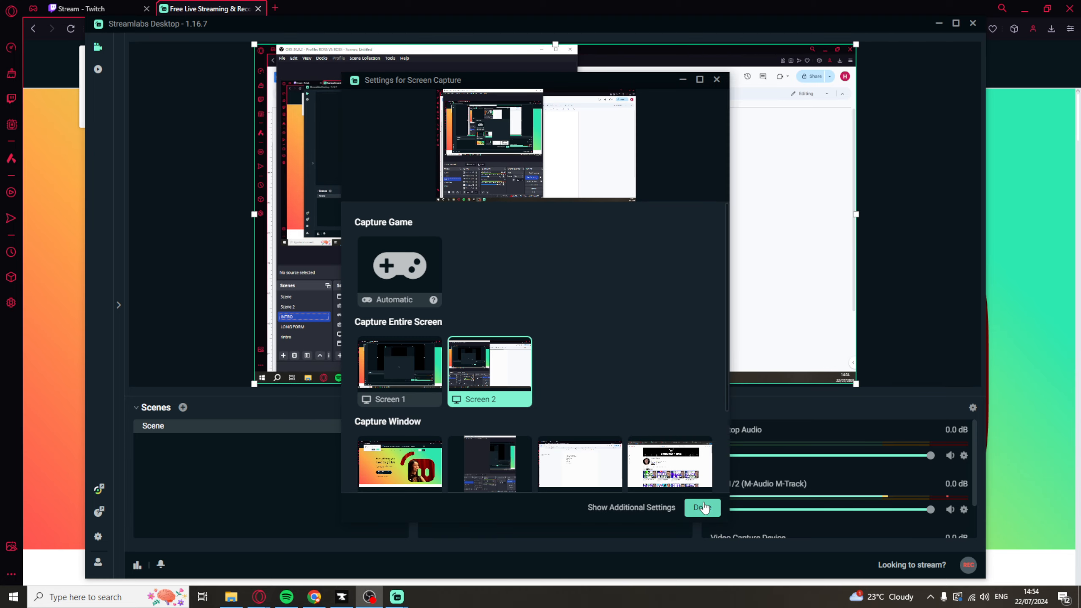
left_click(702, 507)
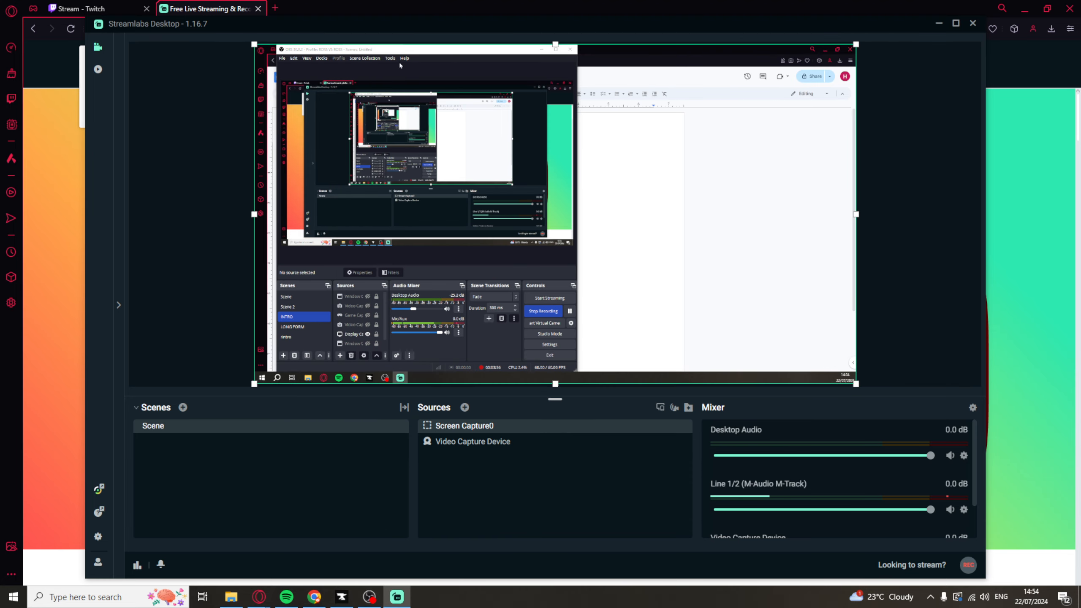
mouse_move(408, 48)
left_mouse_down()
mouse_move(416, 60)
mouse_move(406, 53)
left_mouse_up()
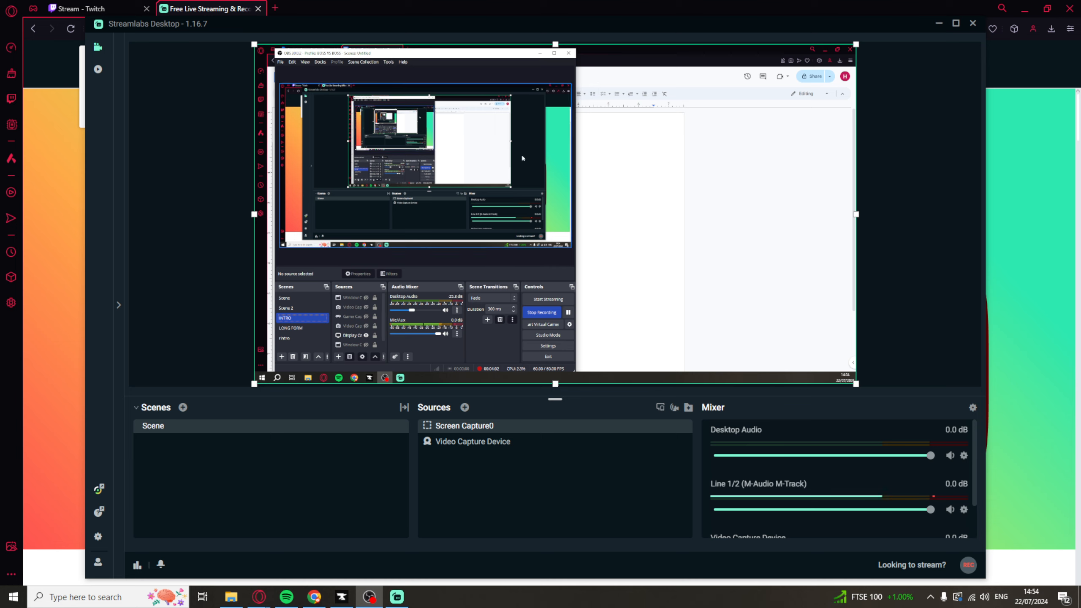
Reorder the sources so that the screen capture sits below the video capture device.
mouse_move(550, 448)
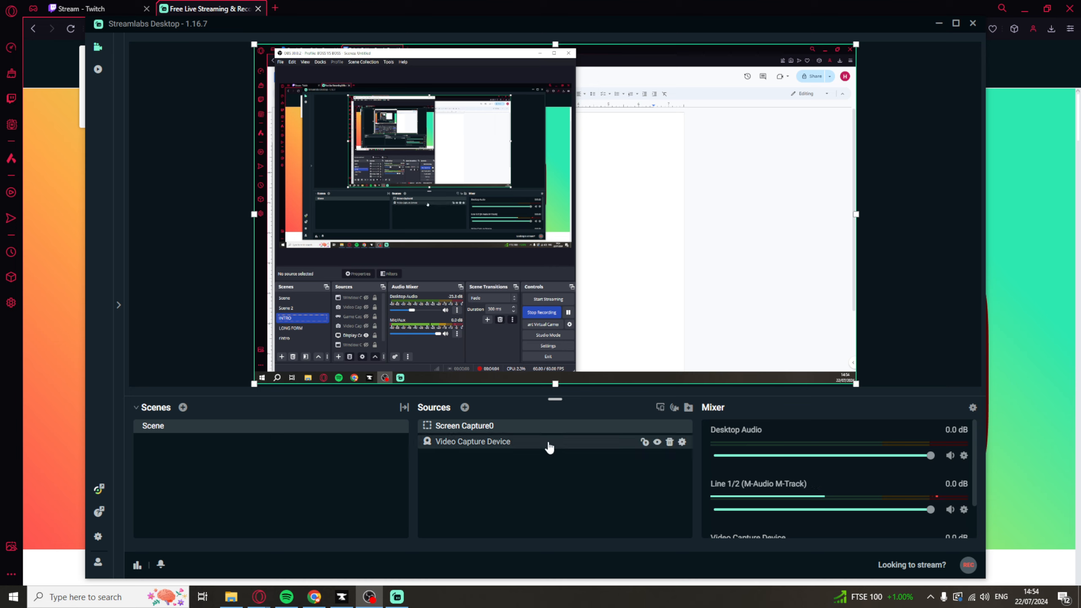
left_click_drag(465, 425, 462, 449)
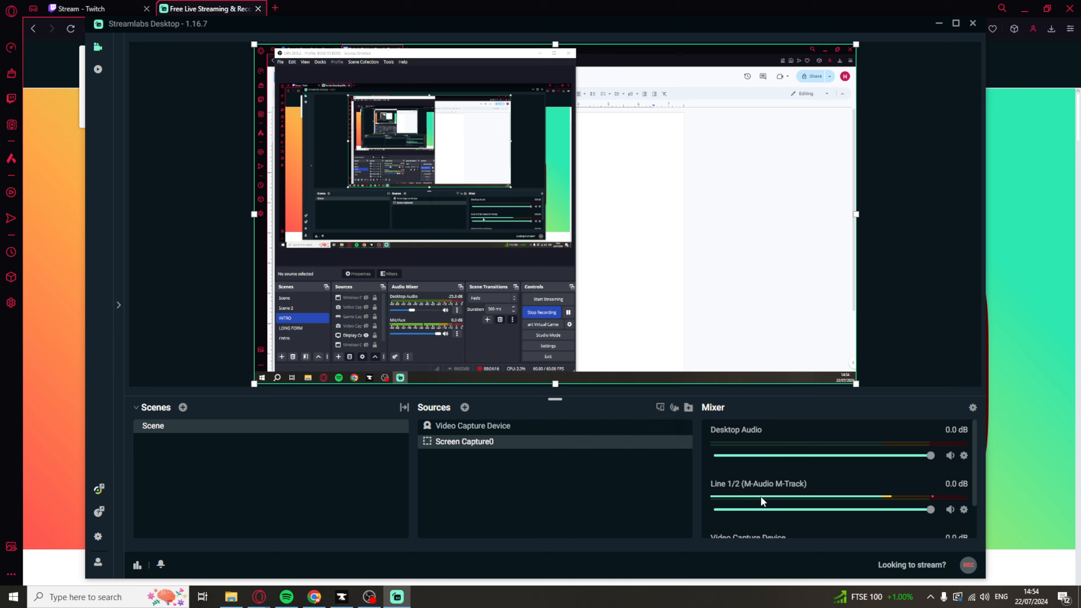
Look through the filter types available for the Line 1/2 (M-Audio M-Track) microphone input without adding any.
scroll(884, 476, "down", 2)
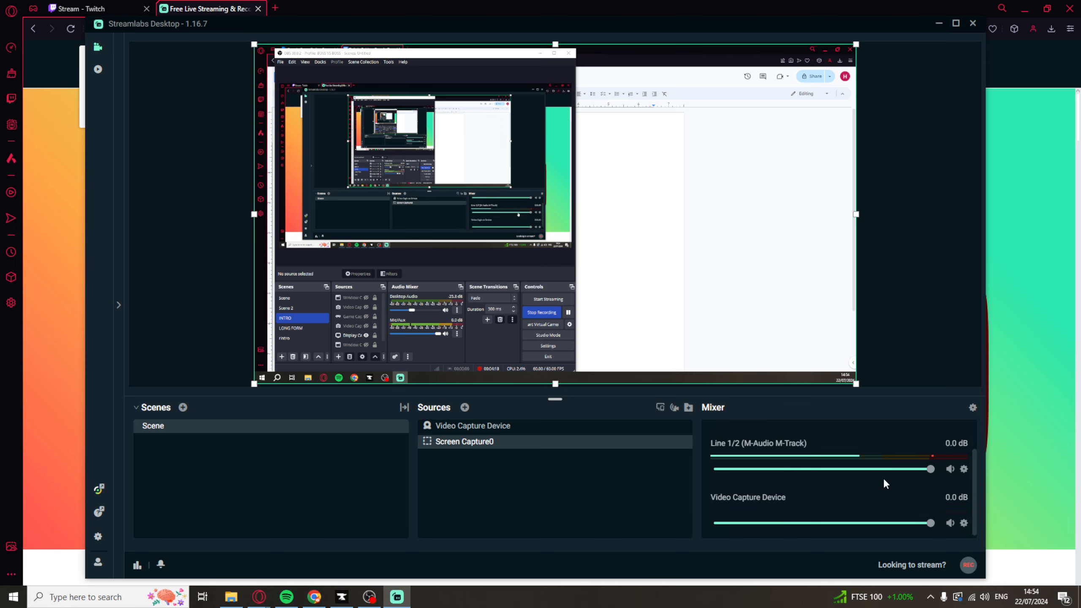
right_click(960, 465)
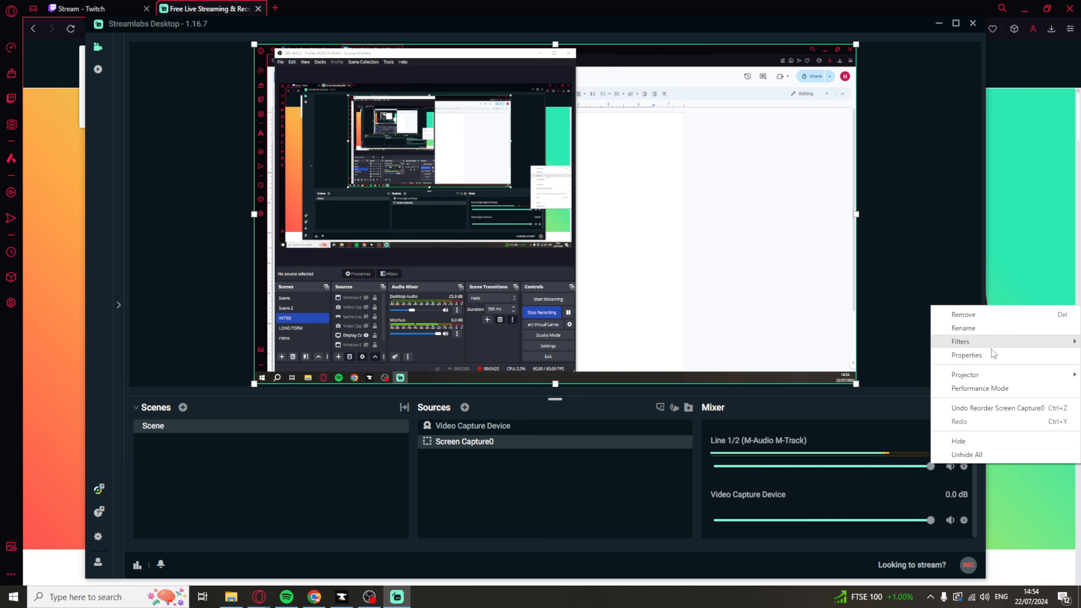
mouse_move(982, 348)
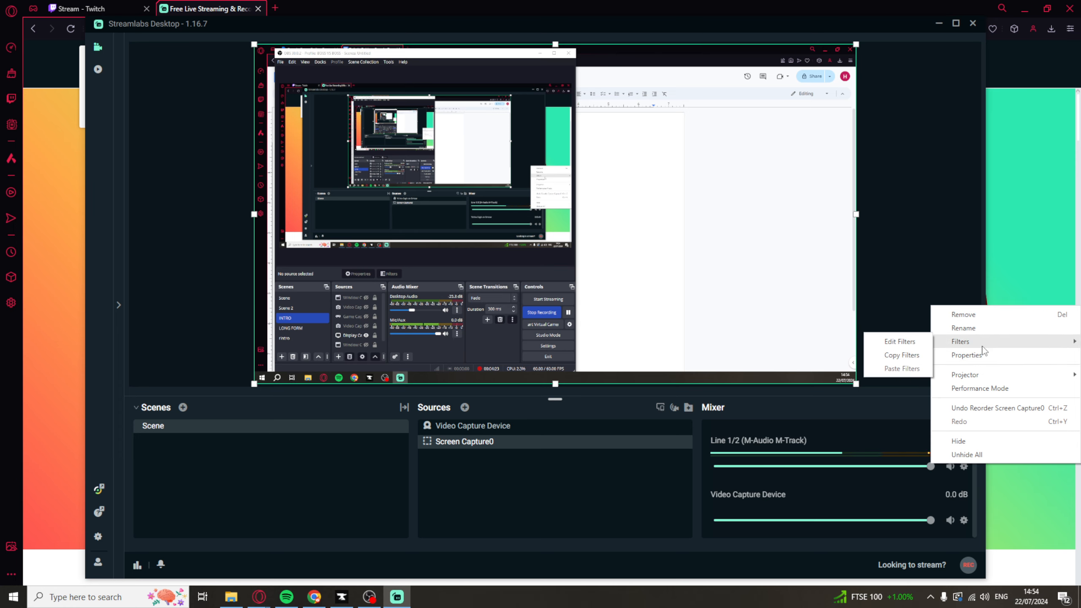
left_click(899, 342)
left_click(336, 210)
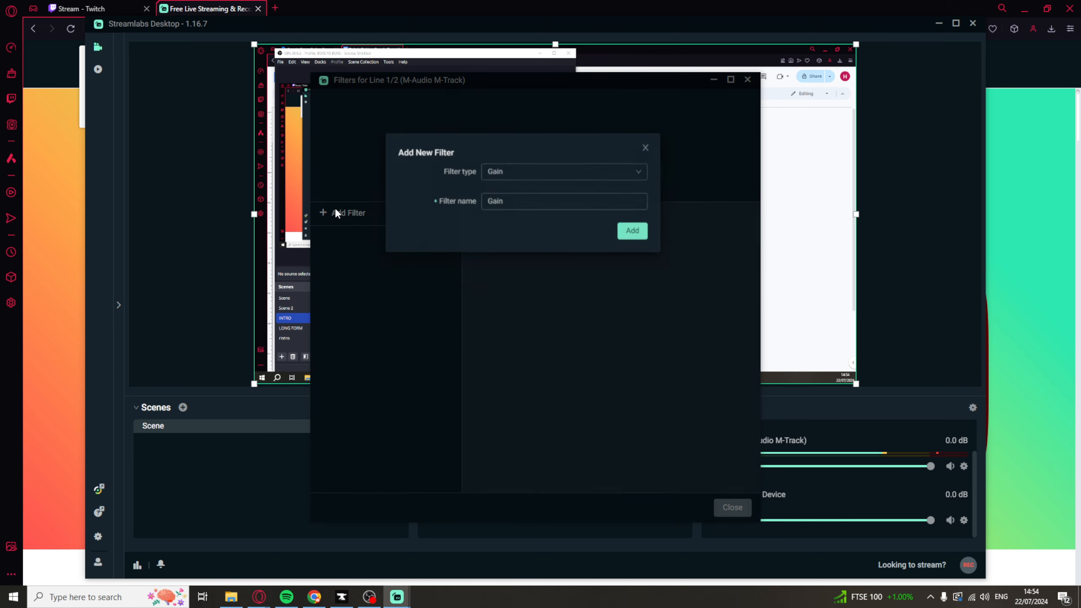
left_click(566, 171)
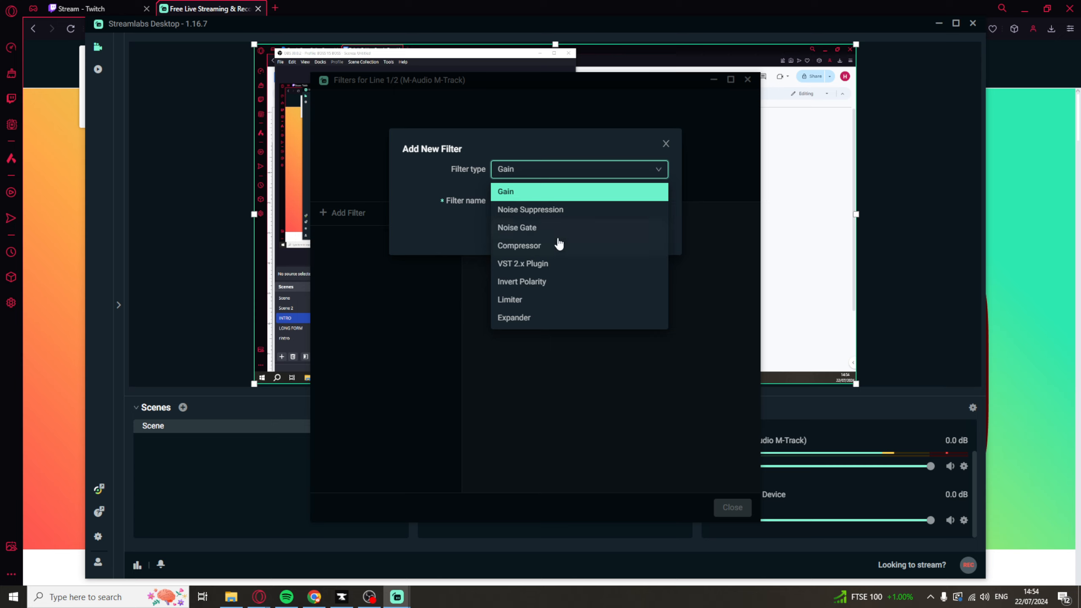
left_click(447, 237)
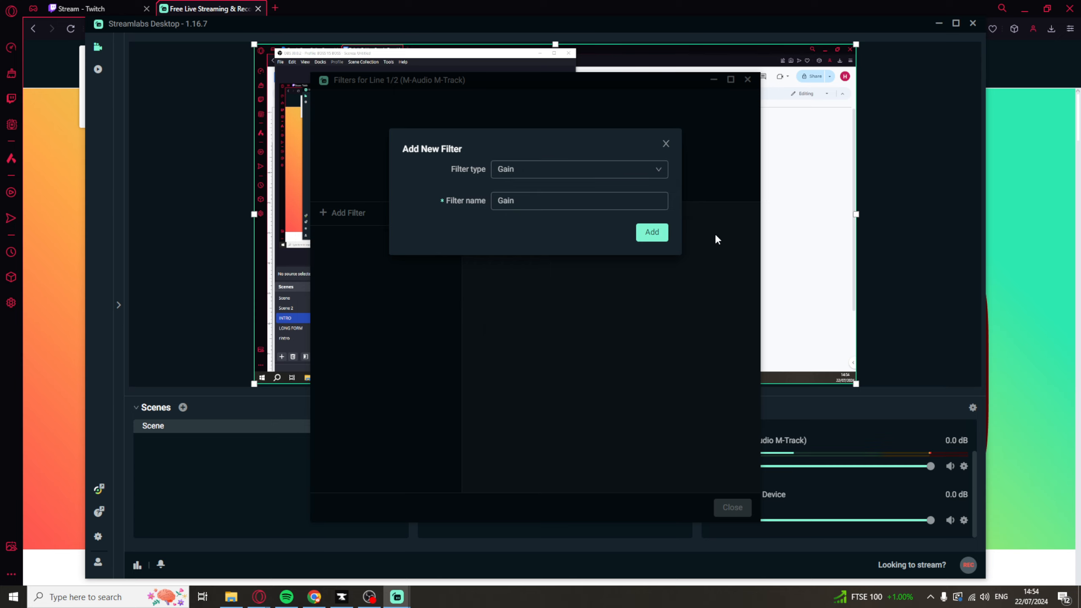
left_click(665, 143)
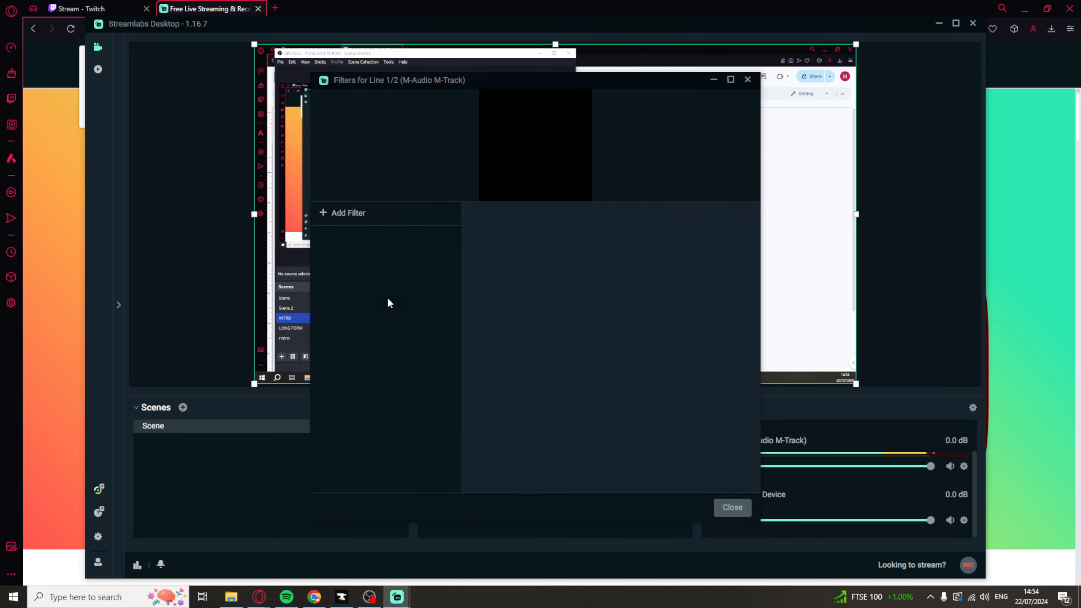
left_click(747, 80)
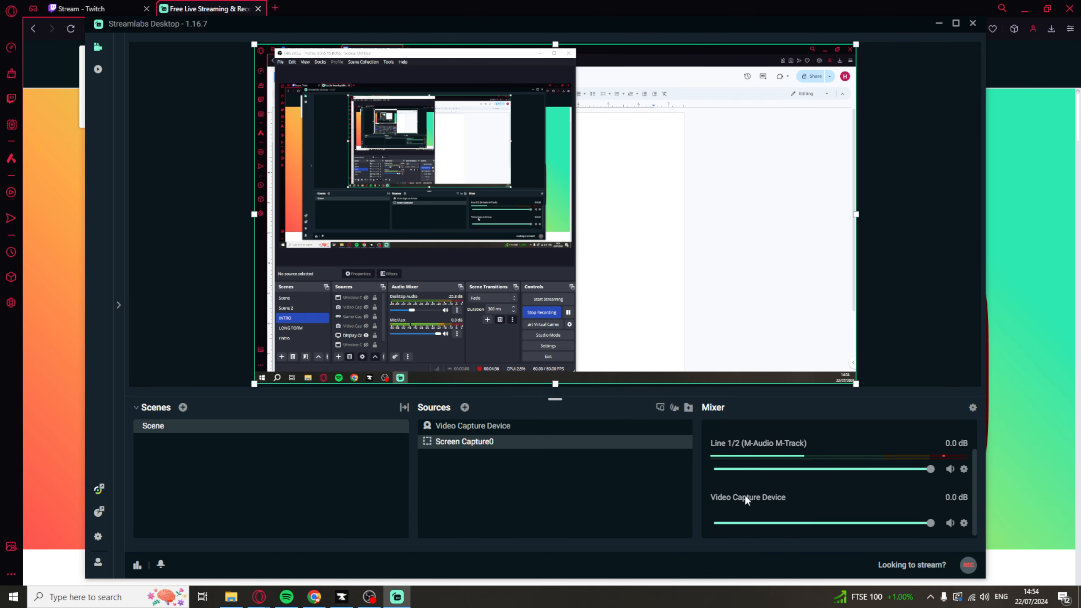
Add a Color Key filter under its default name to the Video Capture Device source.
scroll(745, 498, "up", 1)
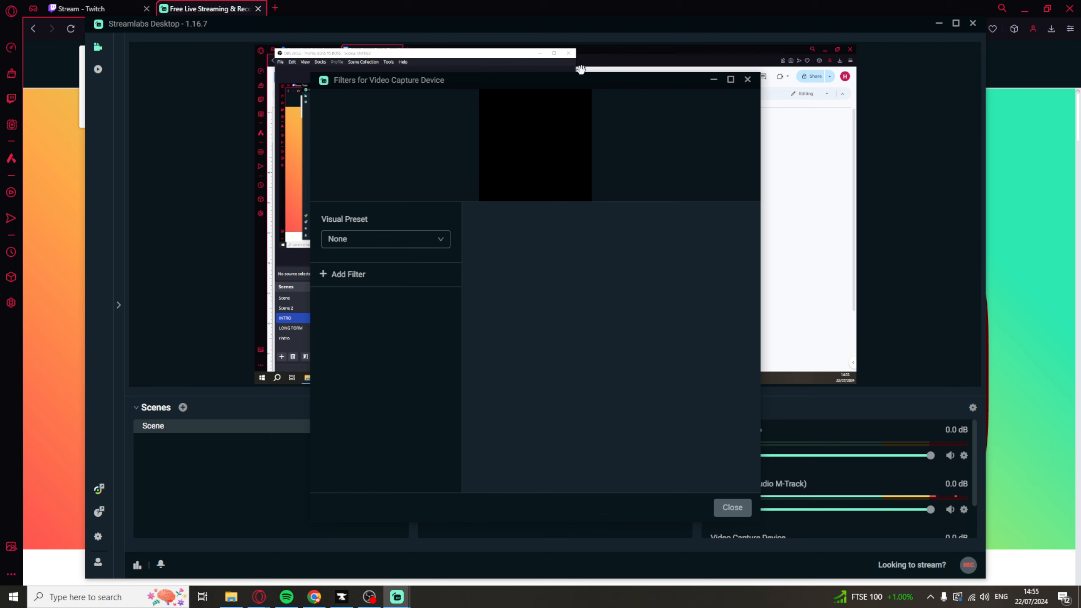
left_click_drag(580, 69, 827, 107)
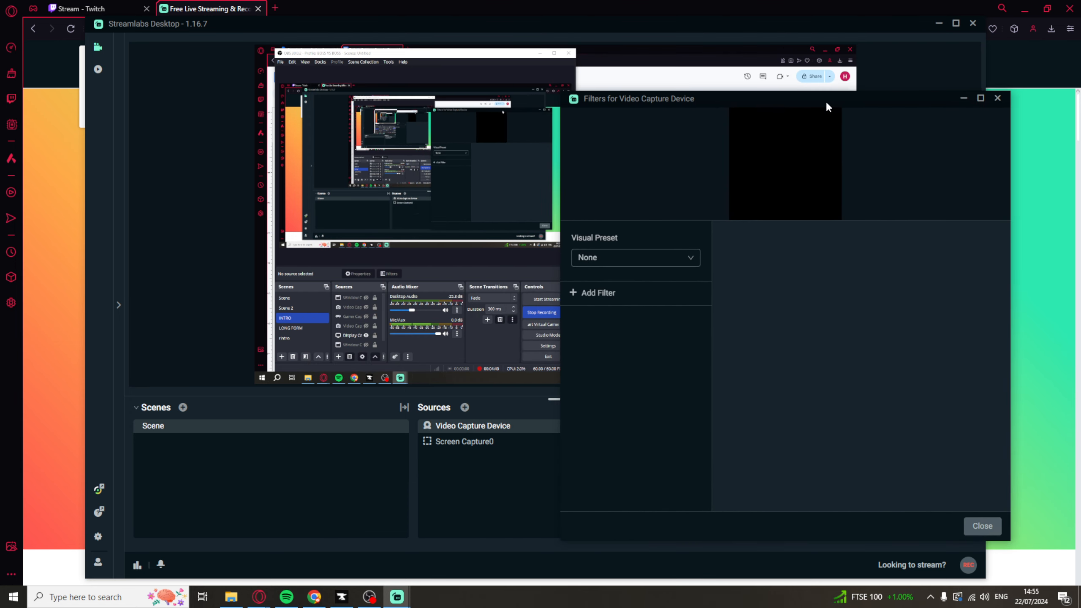
left_click(617, 259)
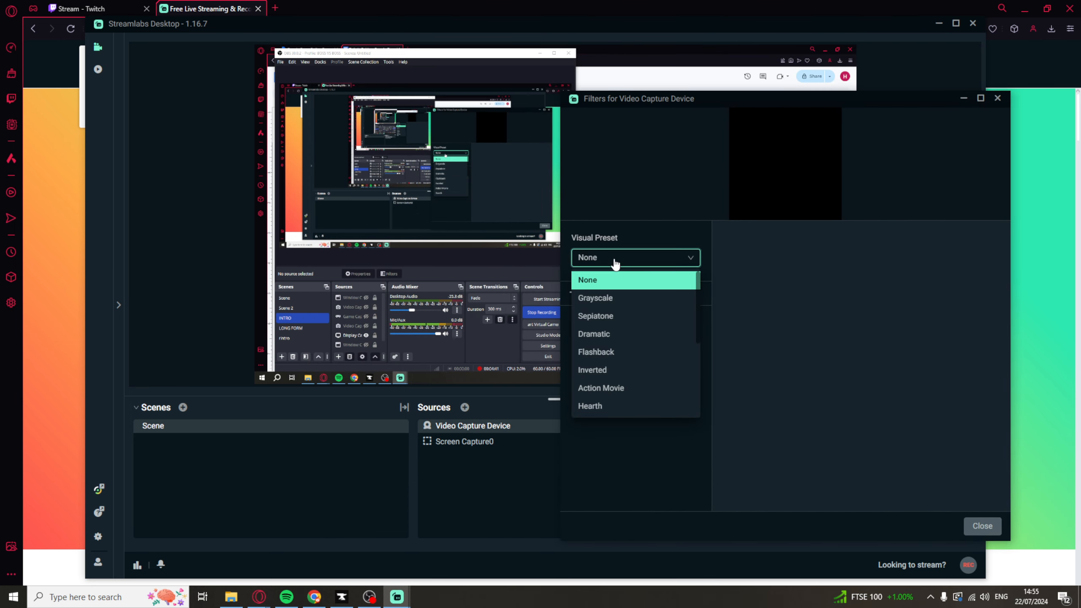
left_click(622, 239)
left_click(608, 293)
left_click(814, 189)
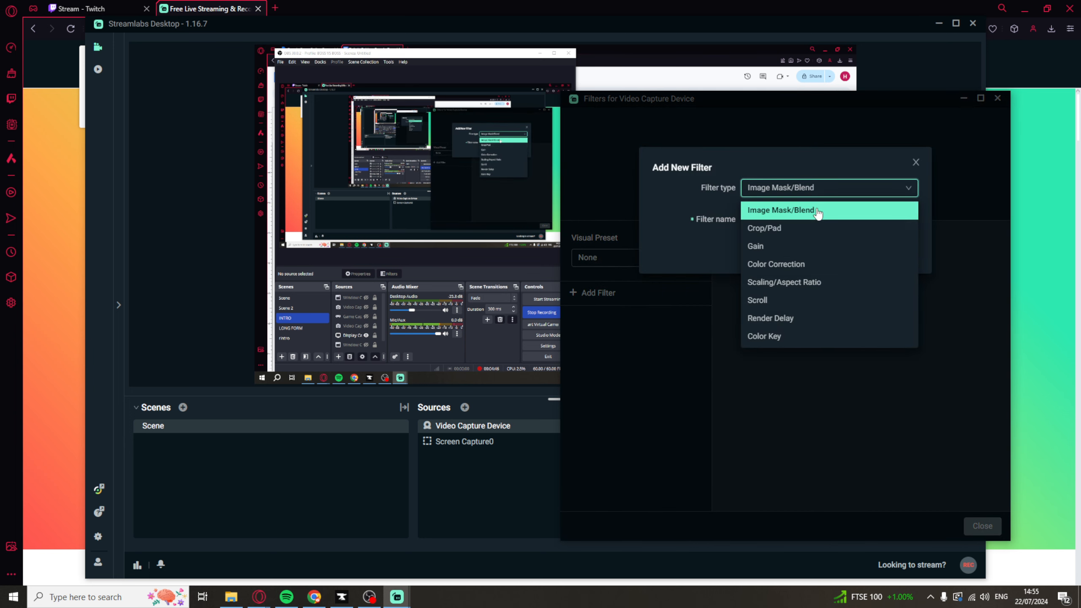
left_click(755, 343)
left_click(903, 249)
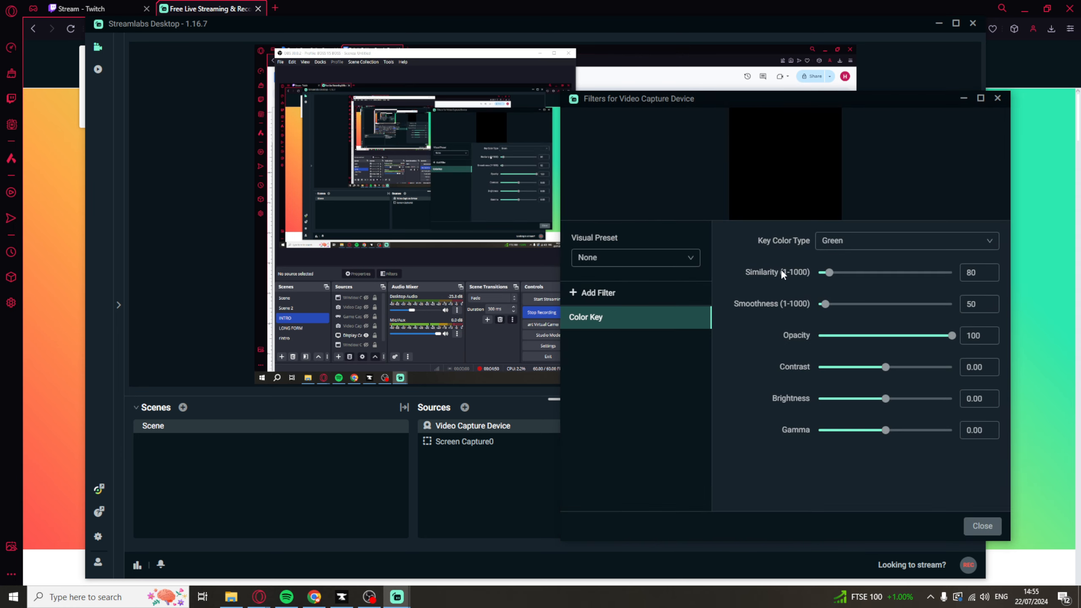
left_click(997, 100)
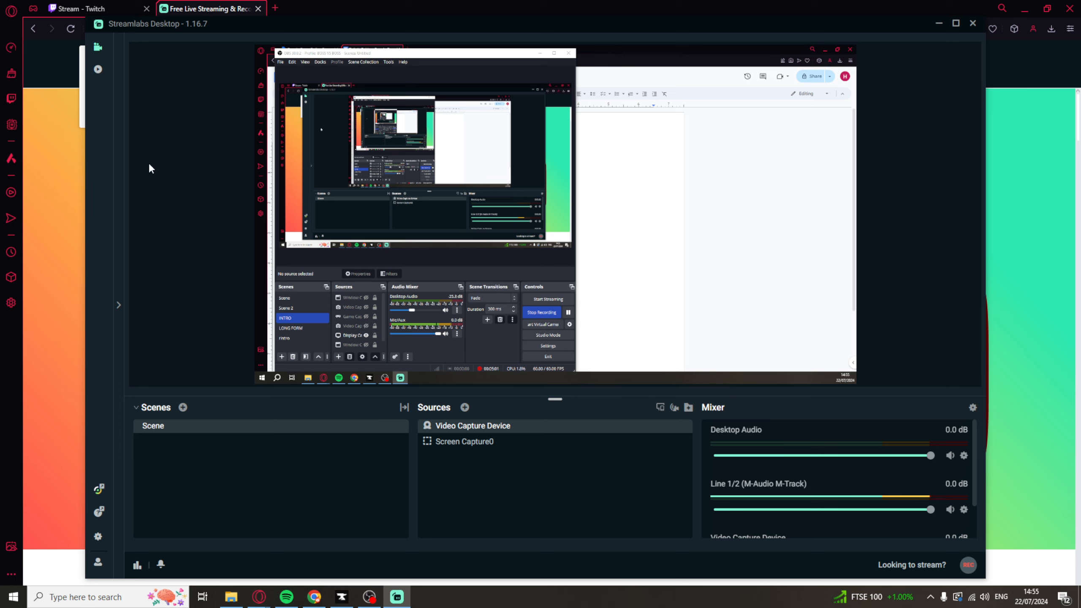
Open the Output settings and look through the advanced streaming options, including encoder, bitrate and preset.
left_click(98, 541)
left_click_drag(476, 85, 421, 105)
left_click(290, 206)
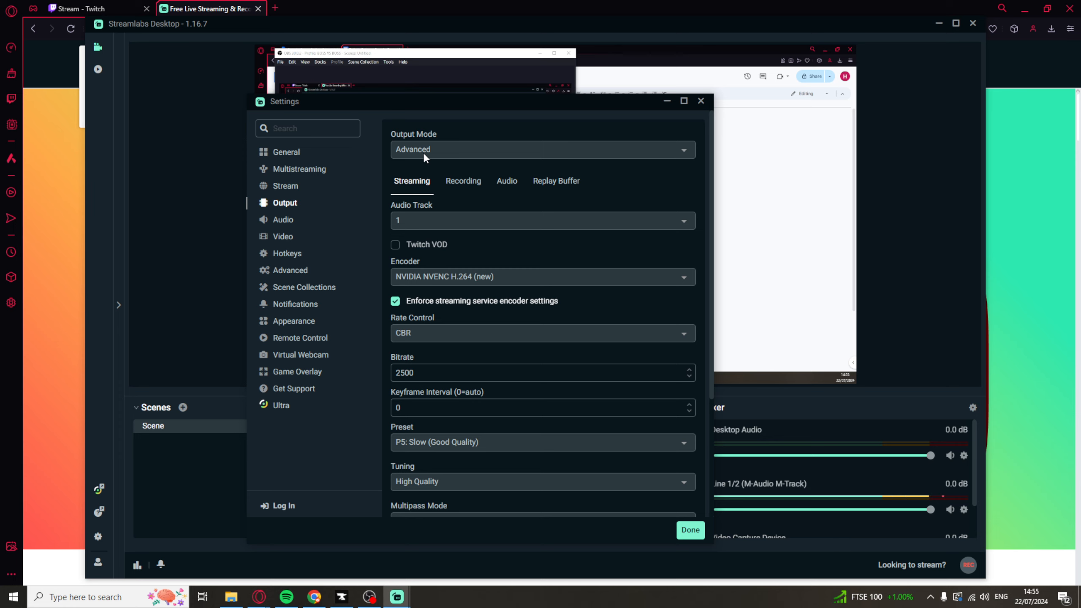
scroll(480, 258, "down", 1)
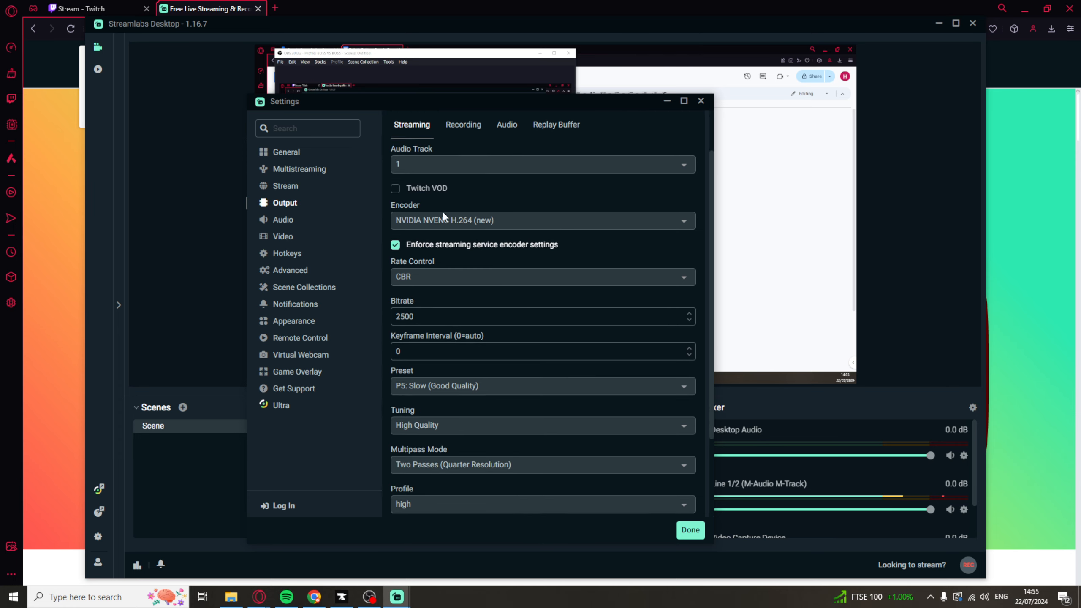
scroll(449, 247, "down", 1)
left_click(541, 260)
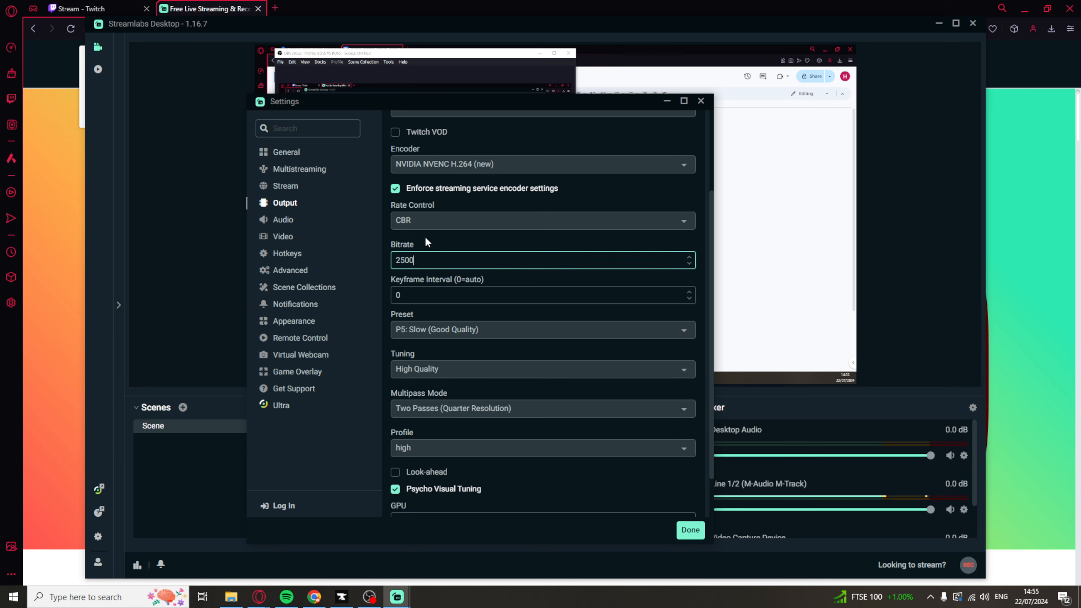
scroll(441, 285, "down", 1)
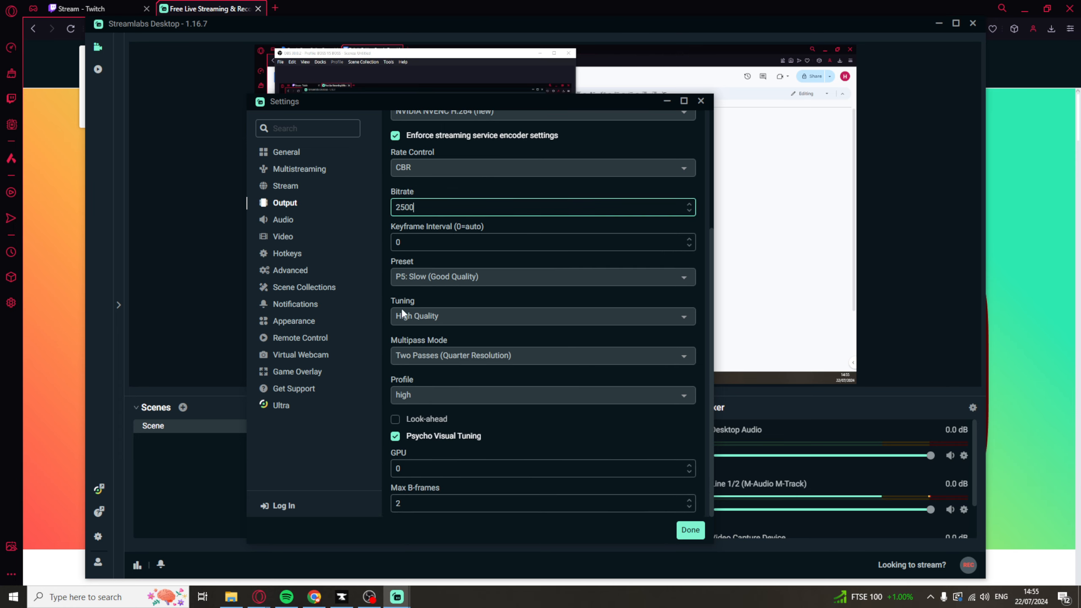
scroll(446, 394, "up", 3)
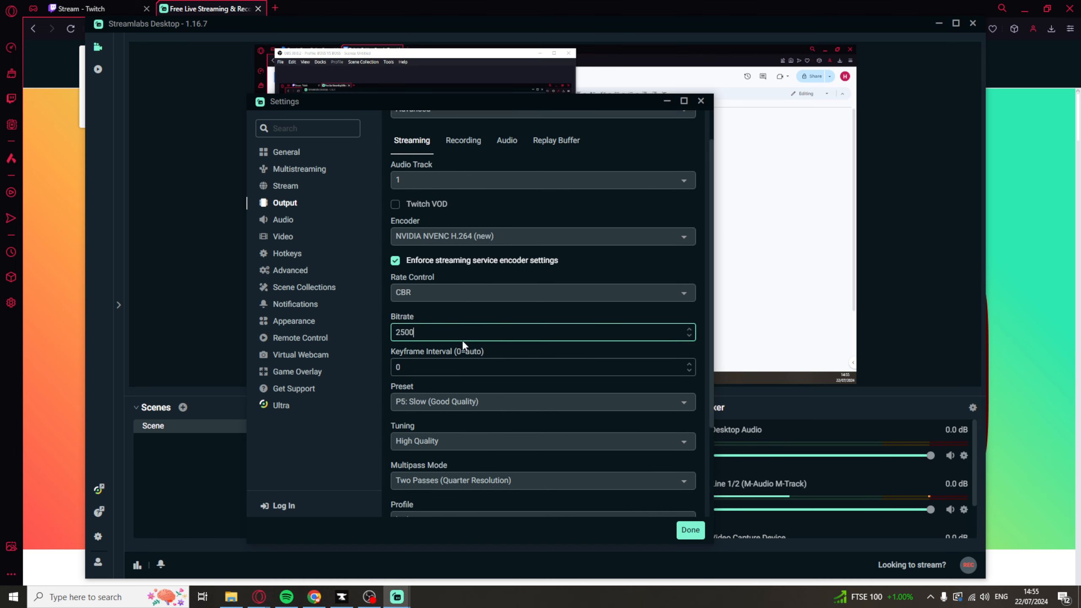
Choose CBR as the rate control for streaming output.
left_click(441, 330)
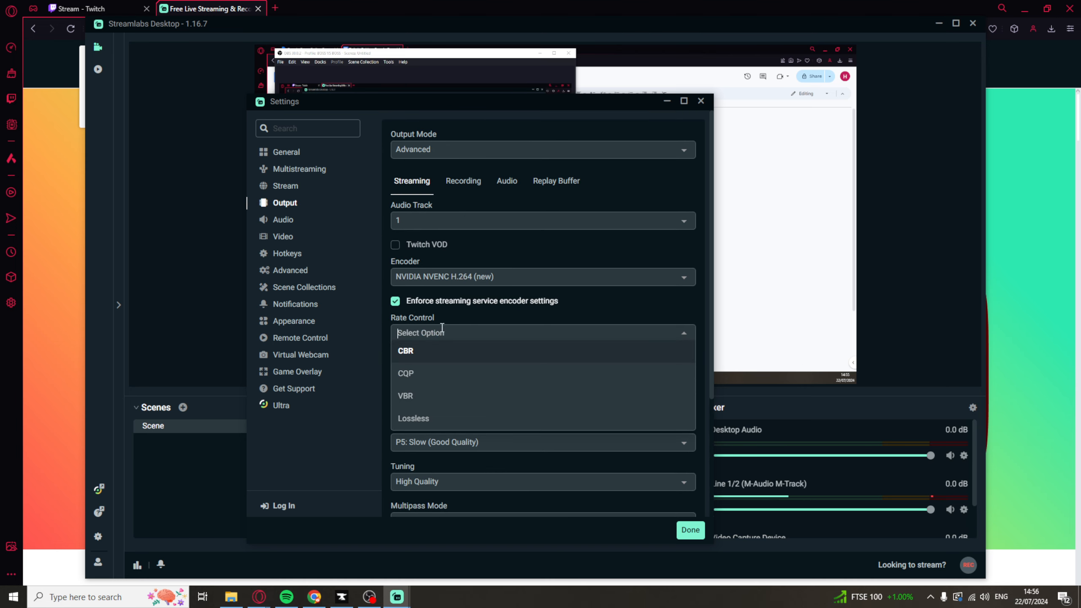
left_click(456, 351)
scroll(506, 424, "down", 3)
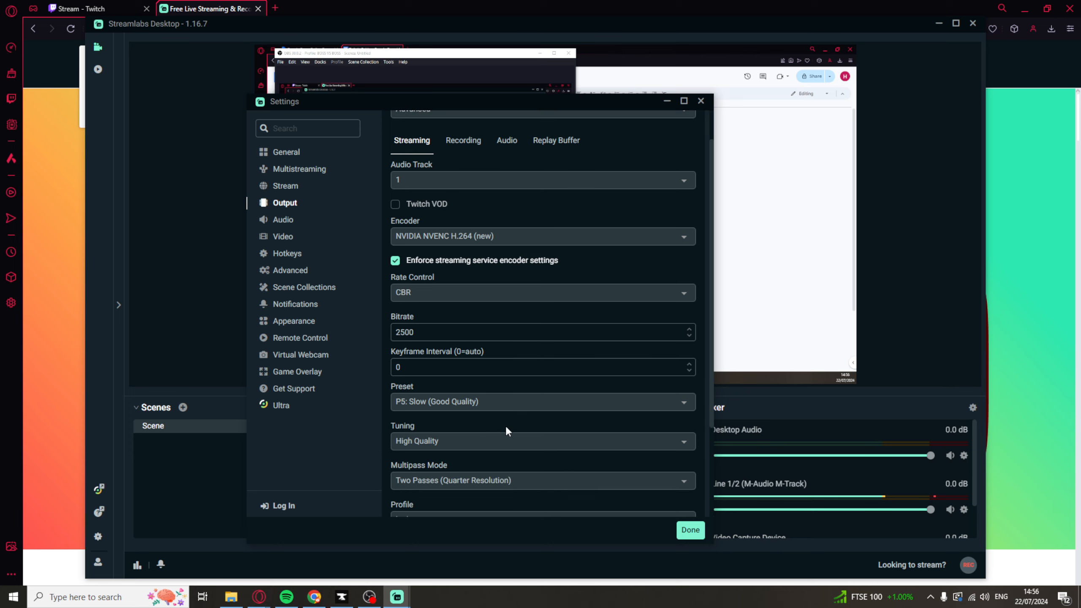
scroll(487, 443, "up", 3)
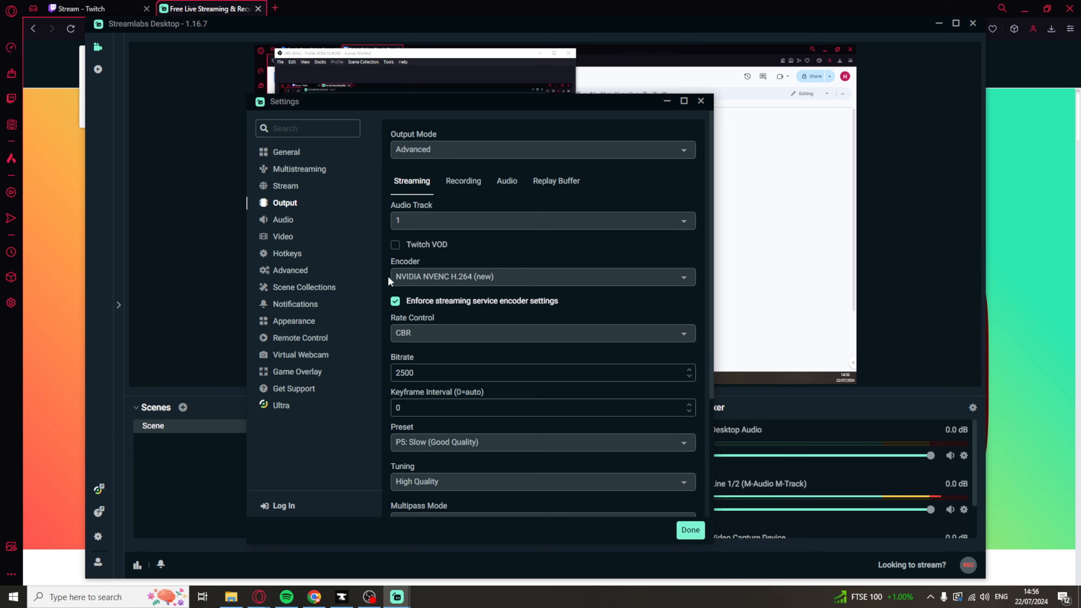
In the Video settings, keep the base canvas resolution and set the output (scaled) resolution to 1920x1080.
left_click(290, 237)
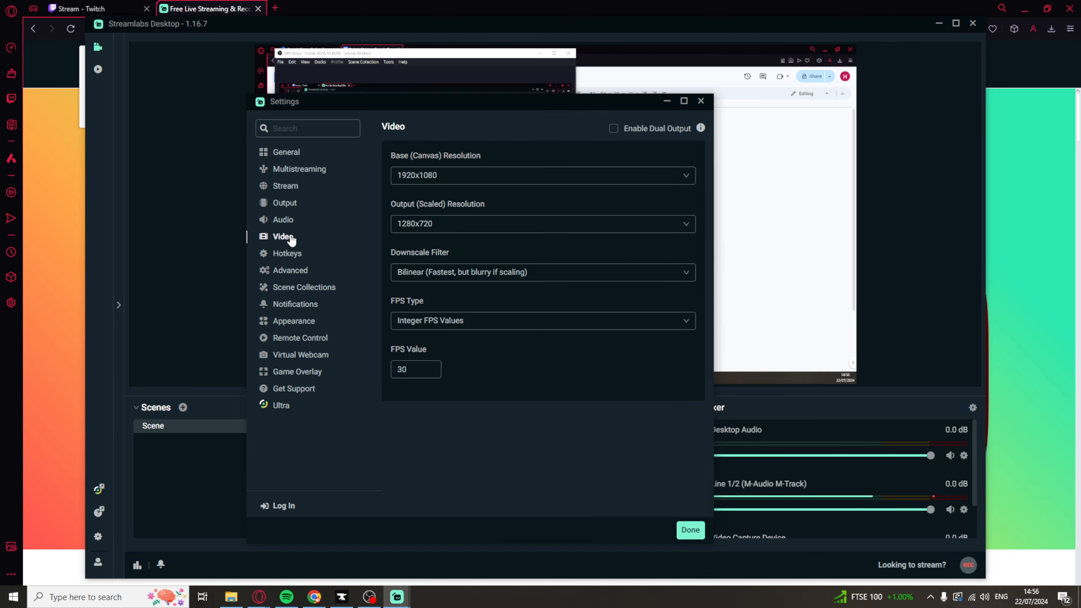
left_click(449, 180)
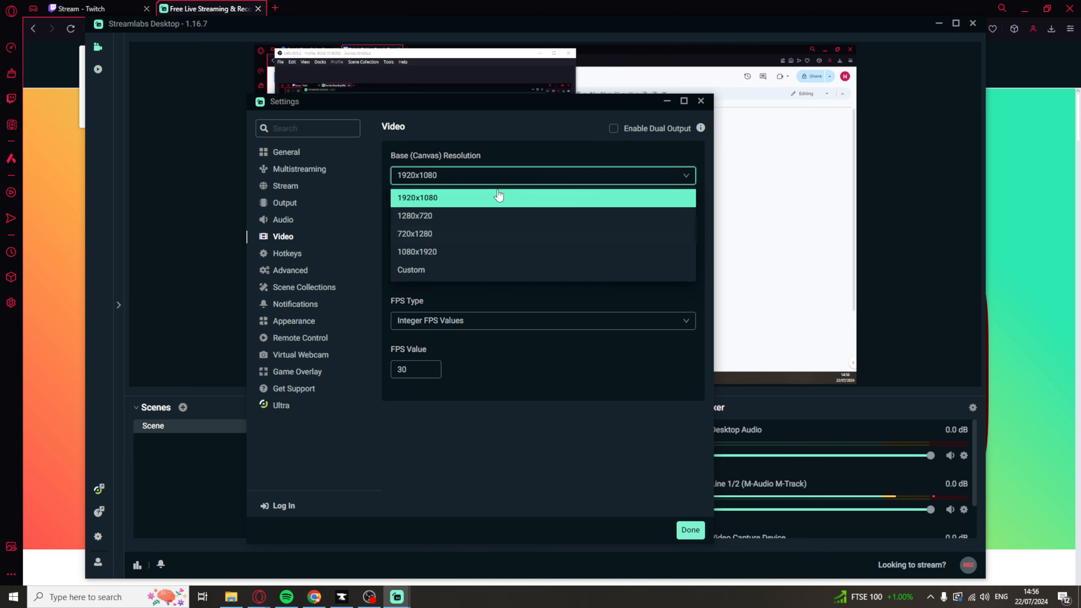
left_click(462, 143)
left_click(420, 233)
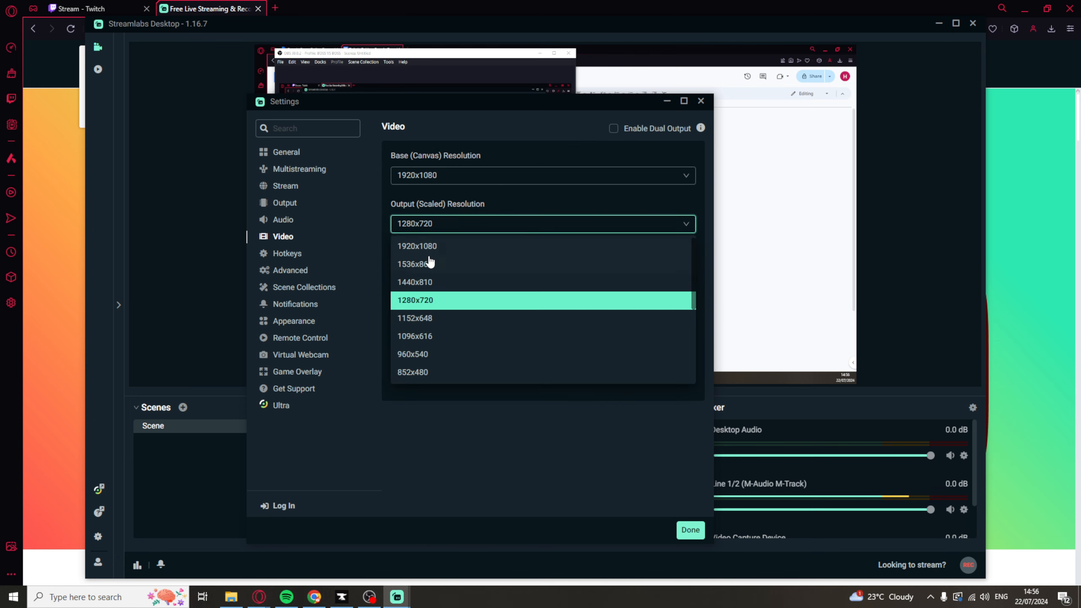
left_click(430, 243)
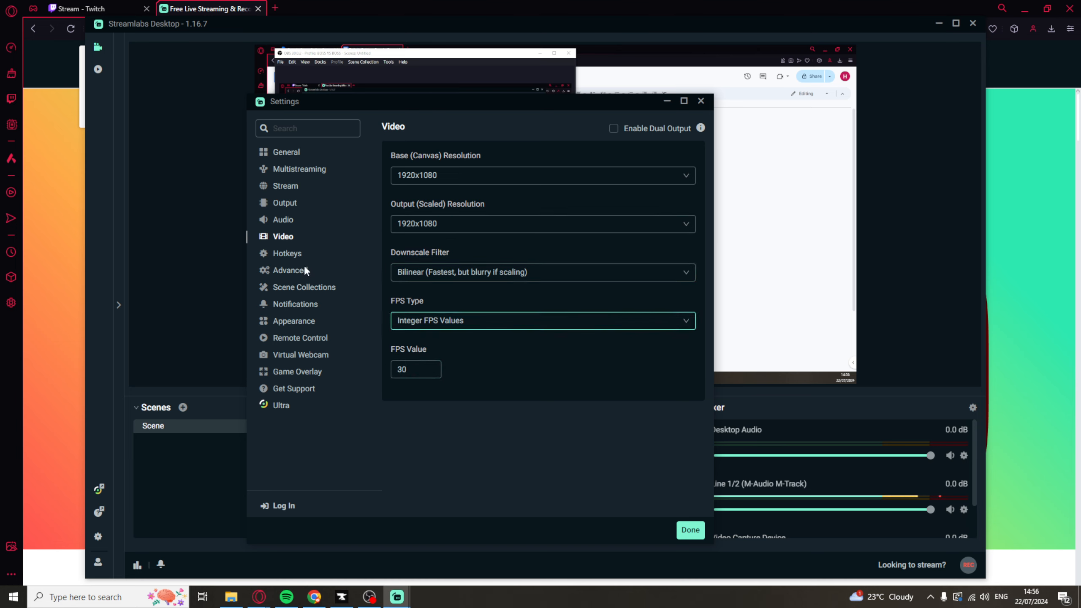
Look over the hotkey, advanced and stream service settings, and close the settings window.
left_click(286, 254)
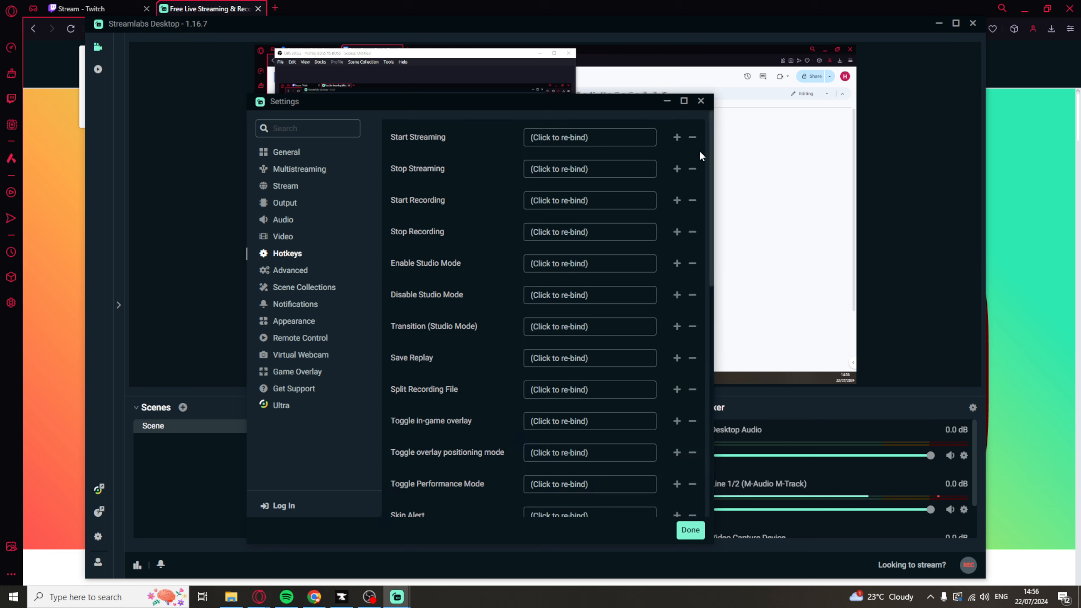
left_click(299, 272)
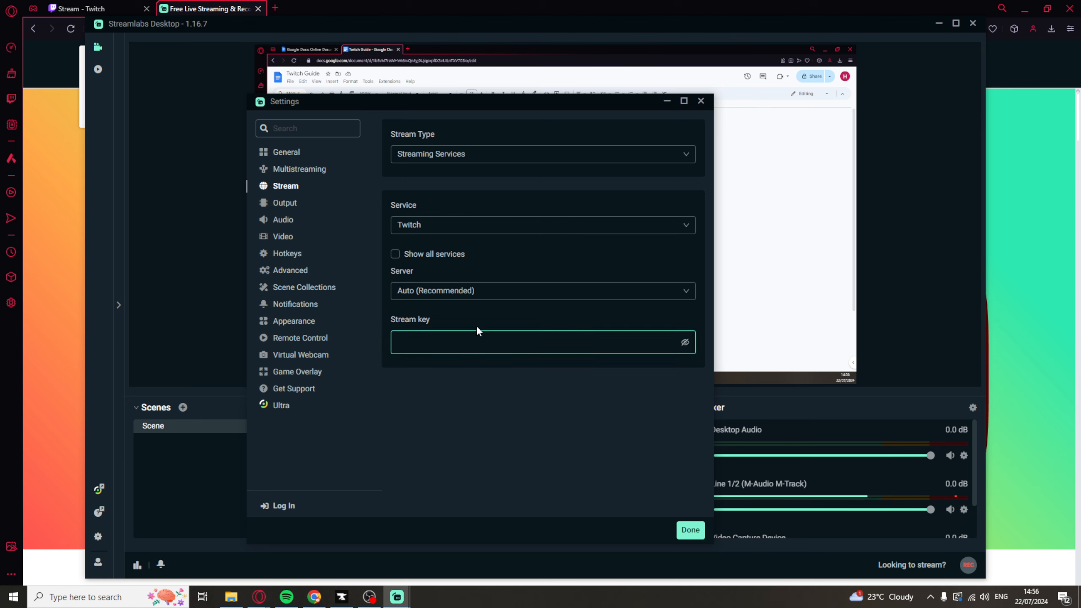
left_click(690, 530)
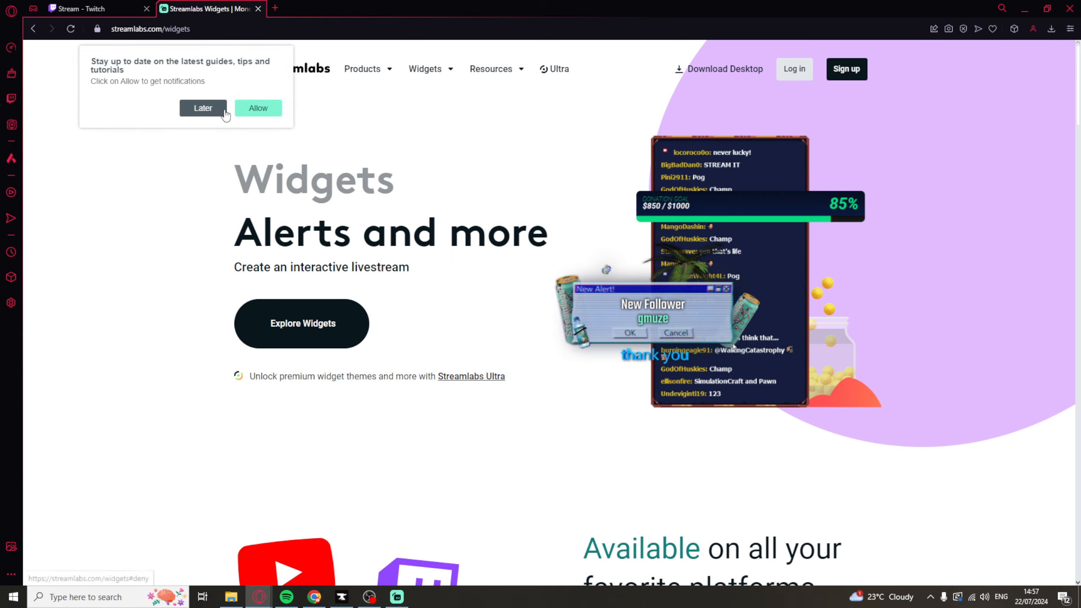
On the Streamlabs Widgets page in the browser, dismiss the notification request and open the widget gallery.
left_click(247, 109)
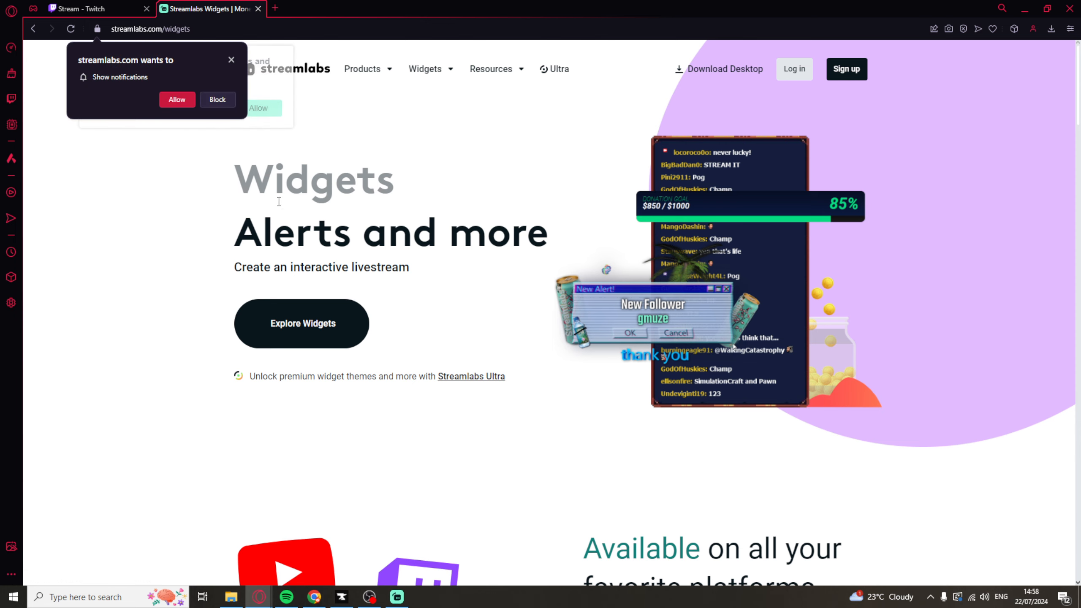
left_click(231, 59)
left_click(296, 325)
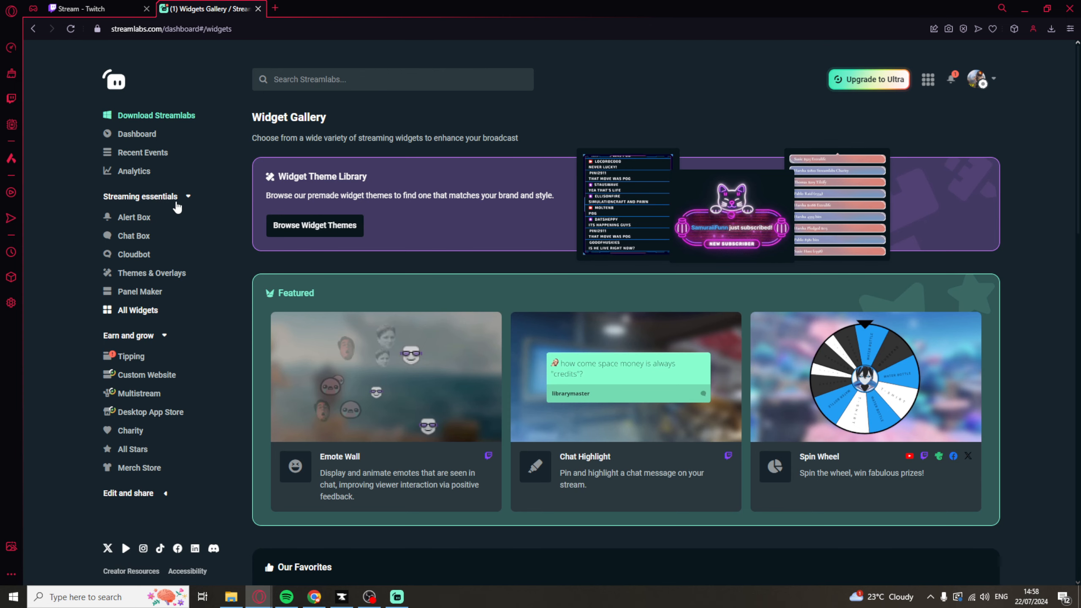
Start the Alert Box setup without its tutorial and open the Clouds Alert Box theme from the premade themes.
left_click(145, 218)
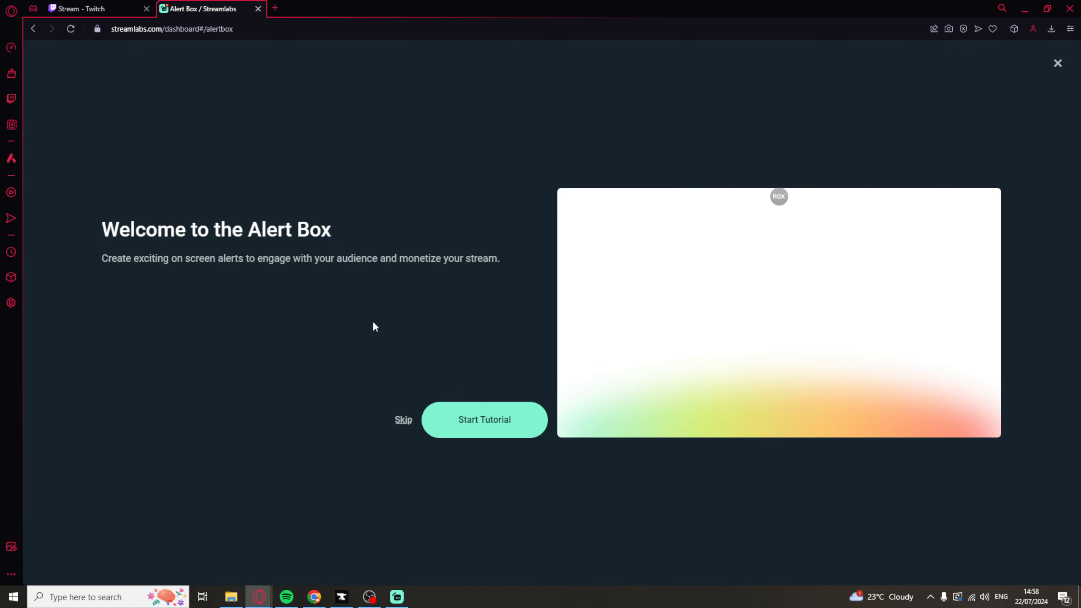
left_click(402, 420)
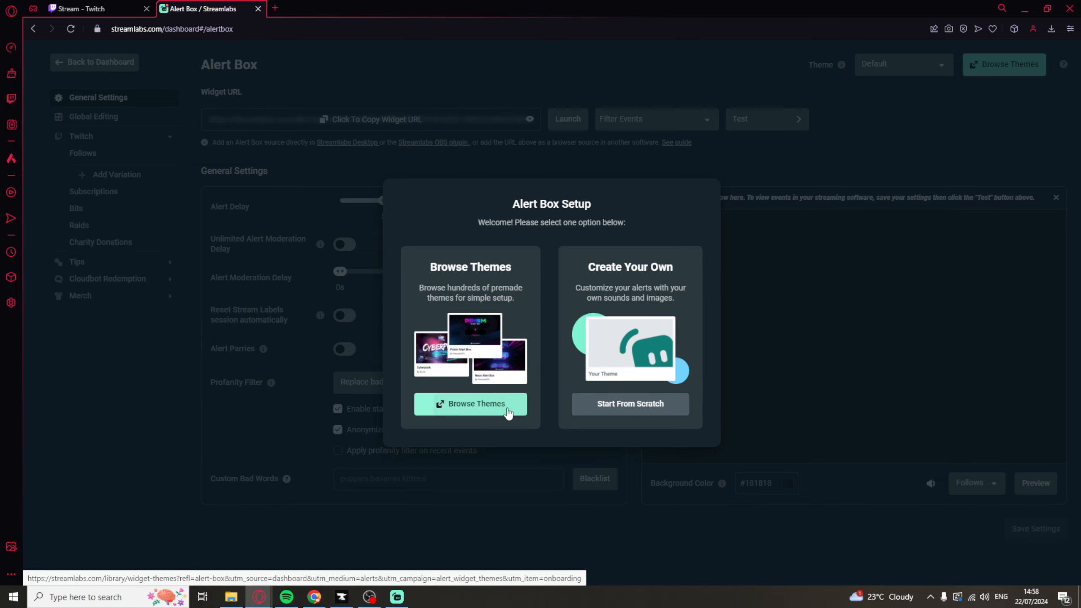
left_click(460, 405)
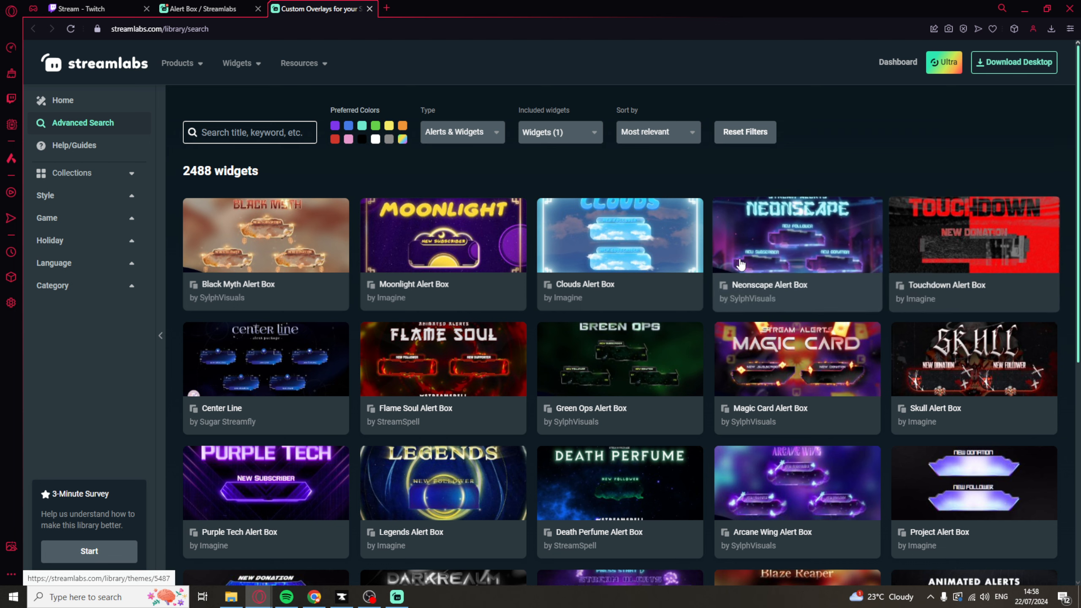
left_click(595, 251)
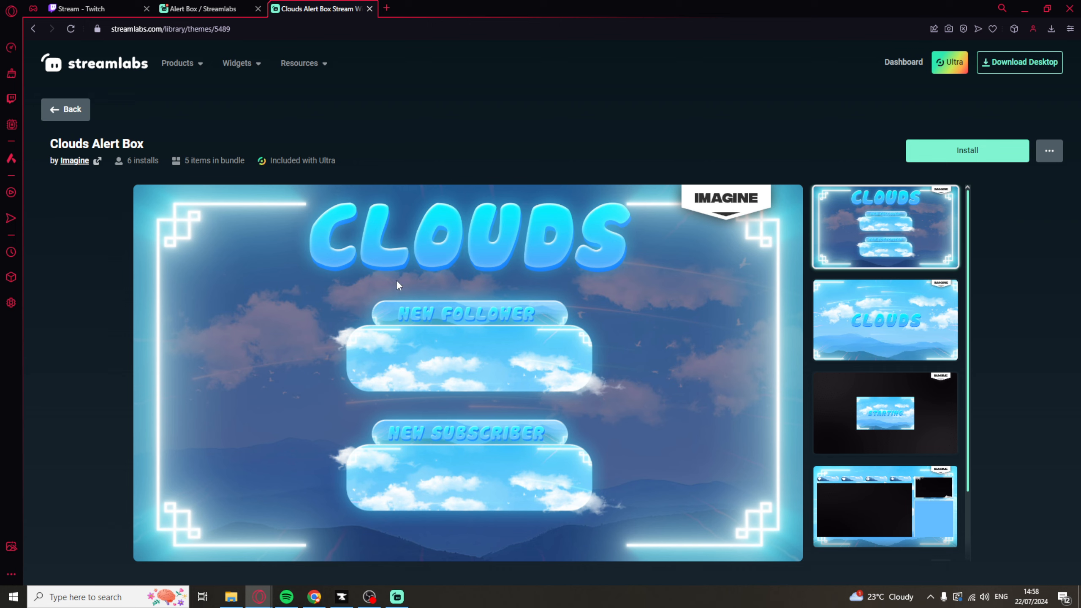
Try to install the Clouds theme with its overlays and alert box, look over the Streamlabs Ultra checkout, and close that page.
left_click(969, 151)
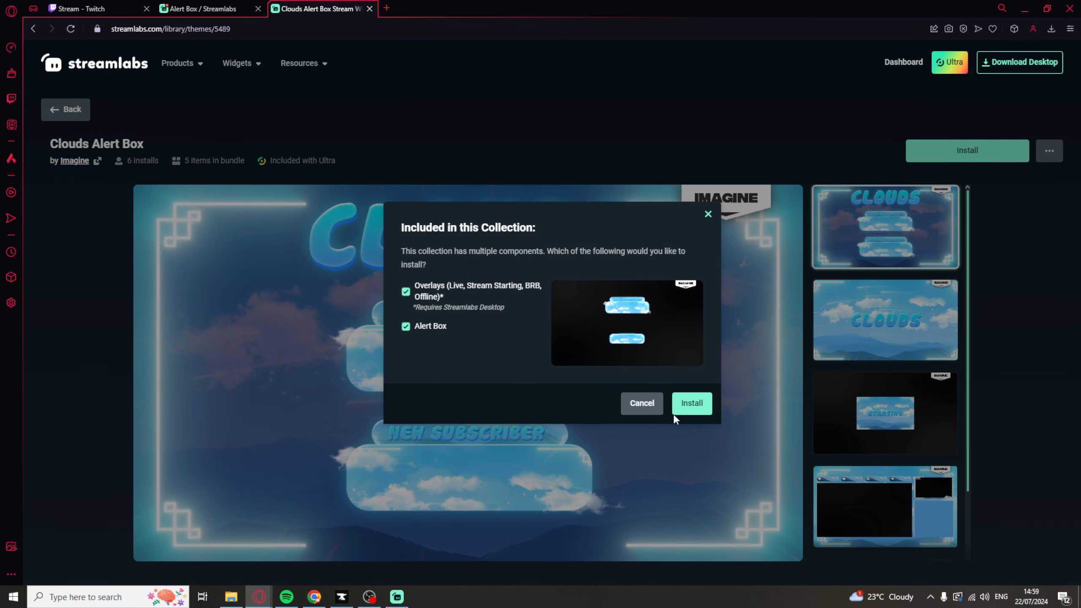
left_click(690, 400)
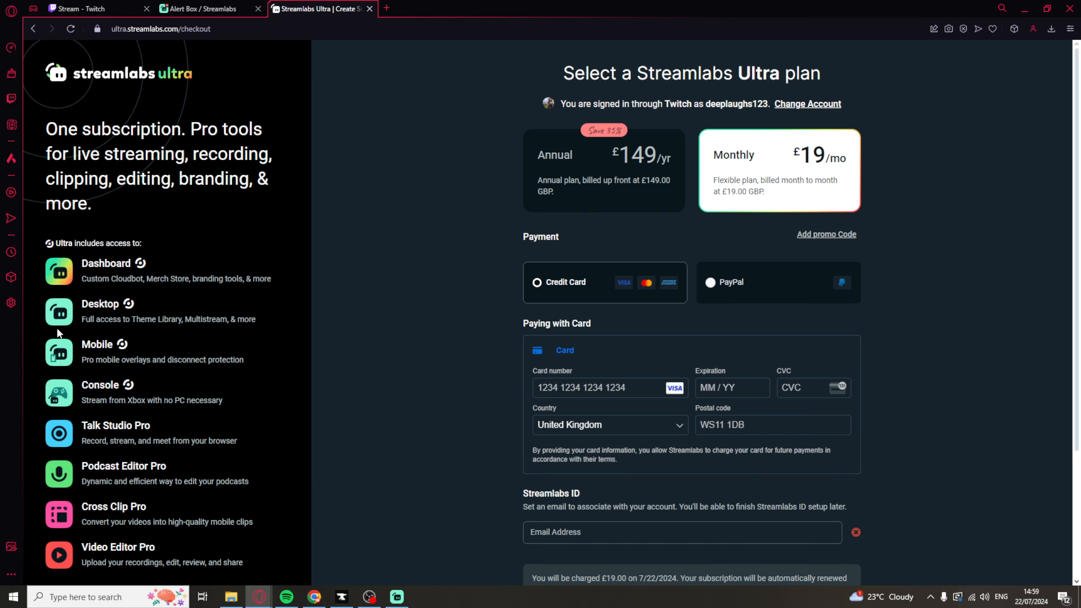
scroll(188, 374, "down", 2)
scroll(434, 261, "up", 2)
left_click(237, 11)
left_click(369, 8)
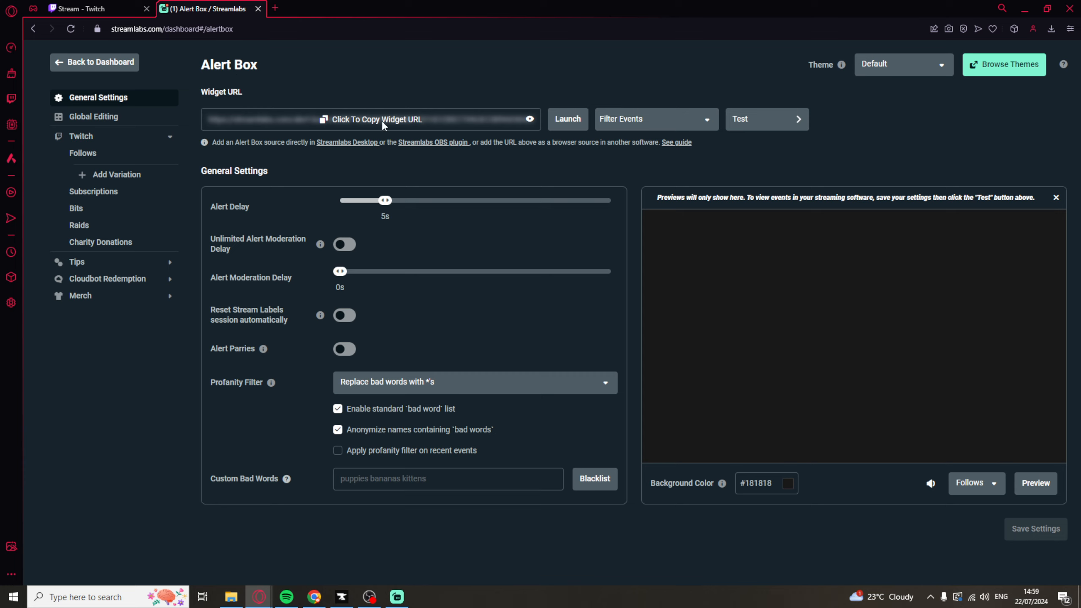
Copy the Alert Box widget URL and add it to the scene in Streamlabs Desktop as the URL of a new Browser Source.
left_click(397, 123)
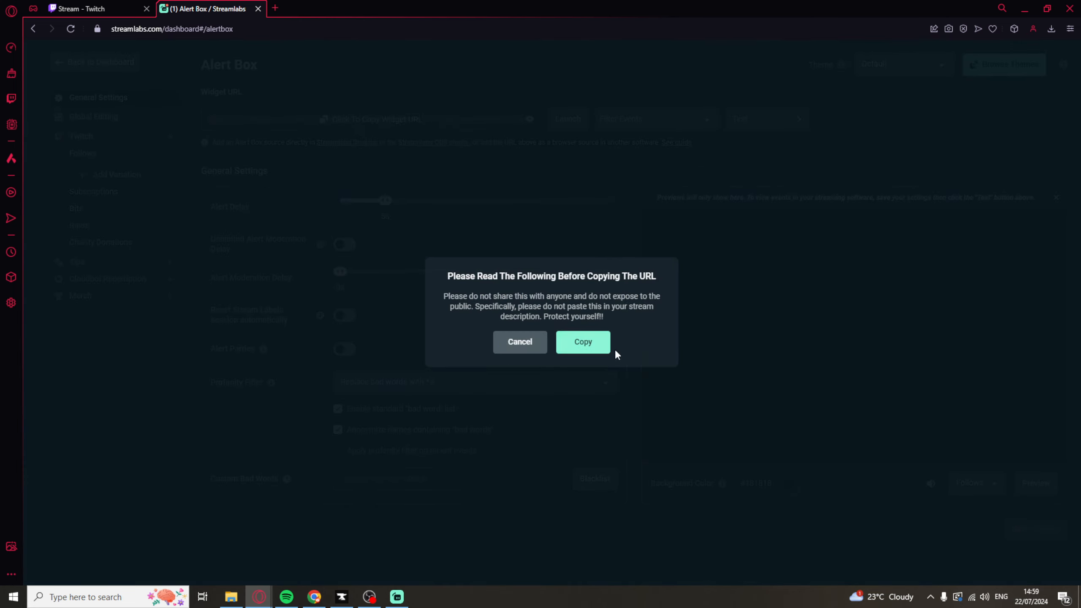
left_click(600, 348)
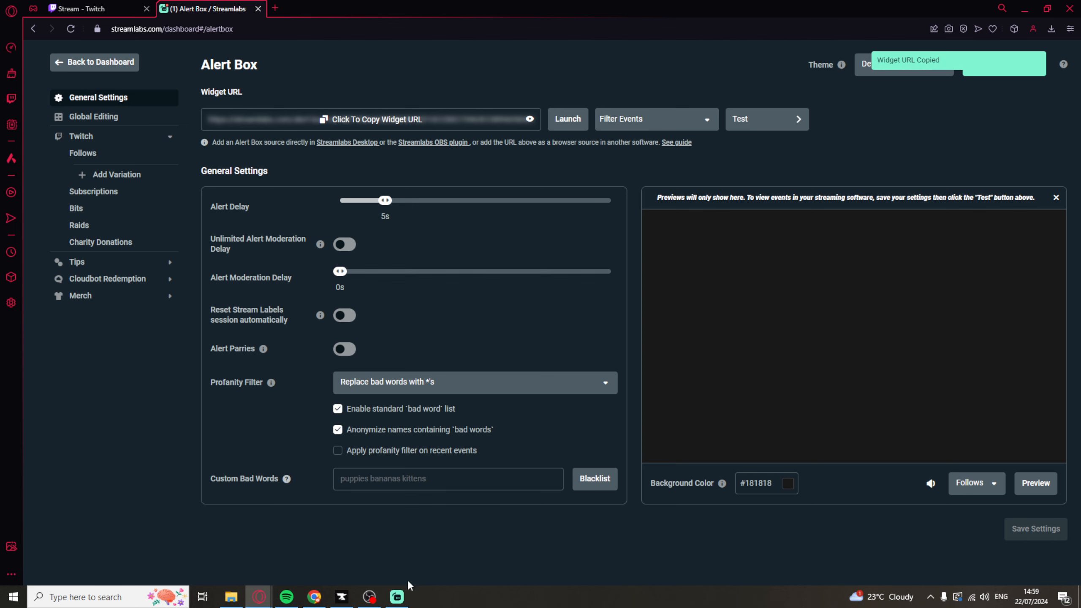
left_click(398, 596)
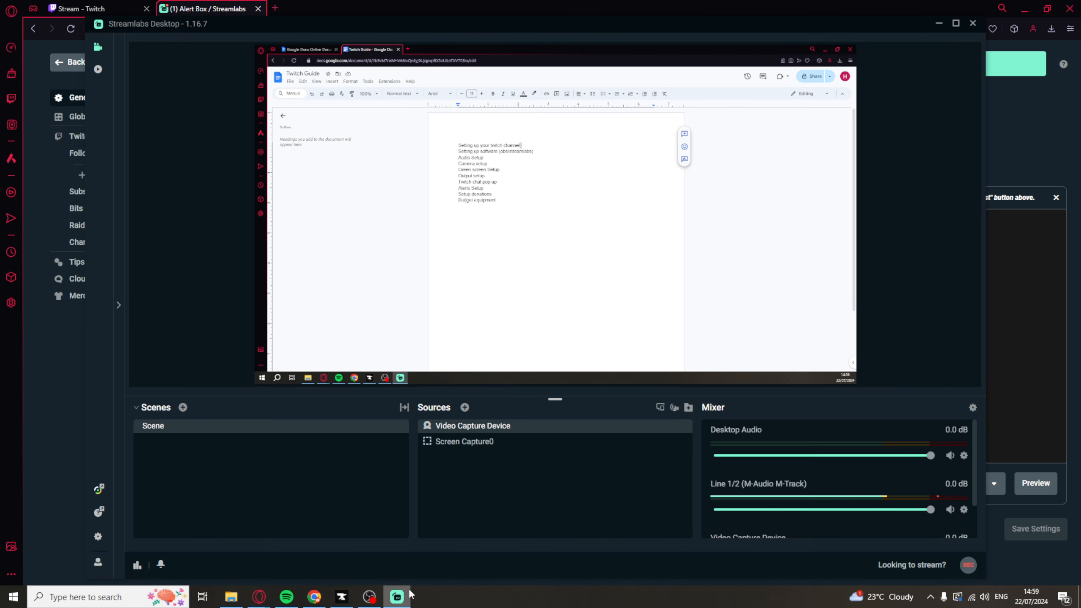
left_click(466, 408)
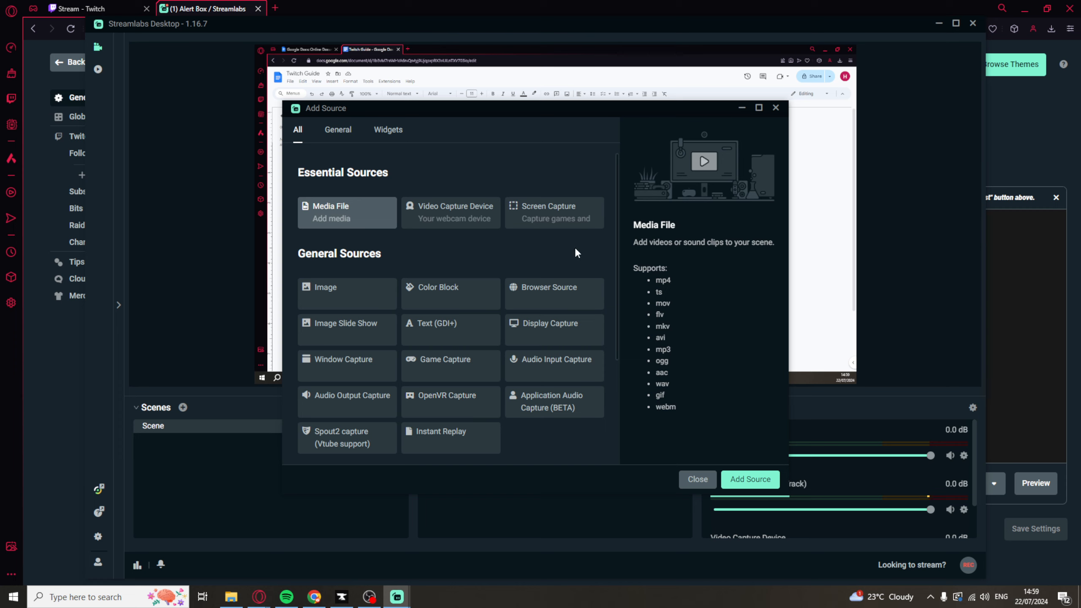
left_click(552, 282)
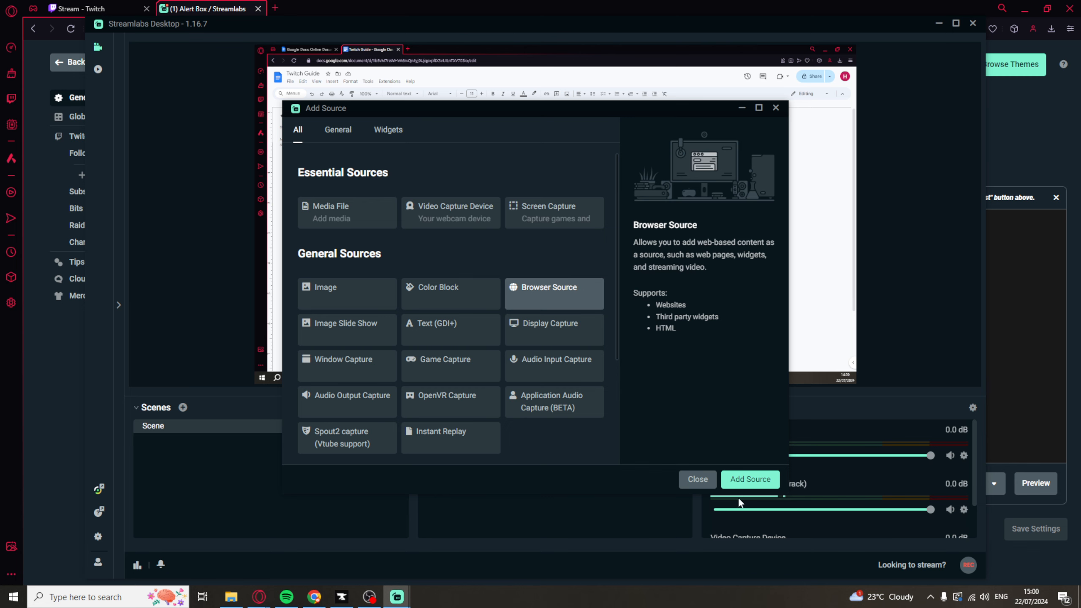
left_click(743, 479)
left_click(655, 371)
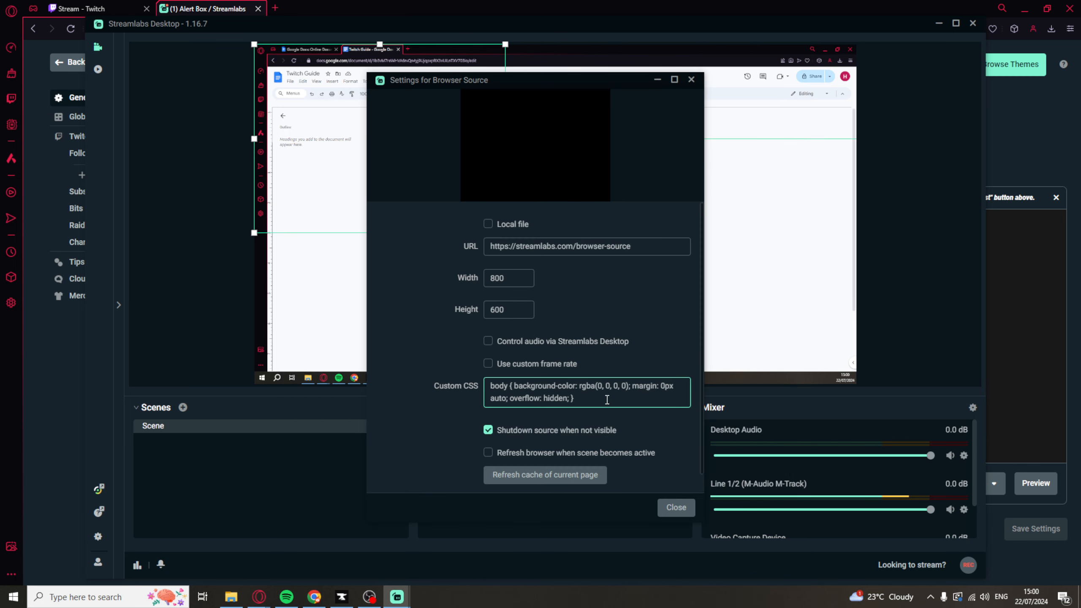
left_click(551, 249)
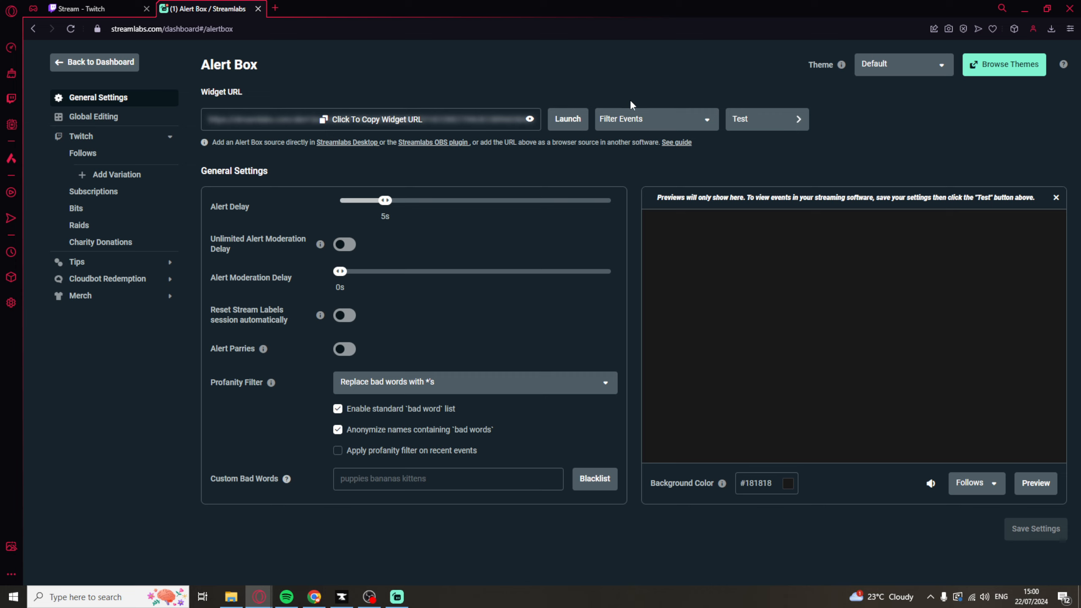
Send a Twitch Follows test alert from the Alert Box page in the browser.
left_click(769, 126)
mouse_move(788, 144)
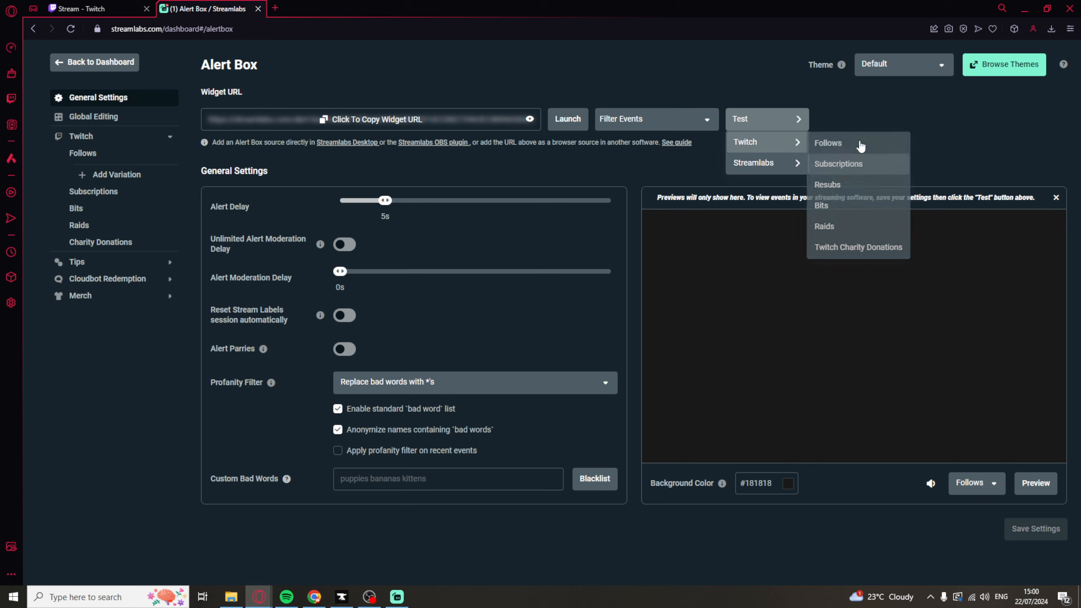
left_click(833, 144)
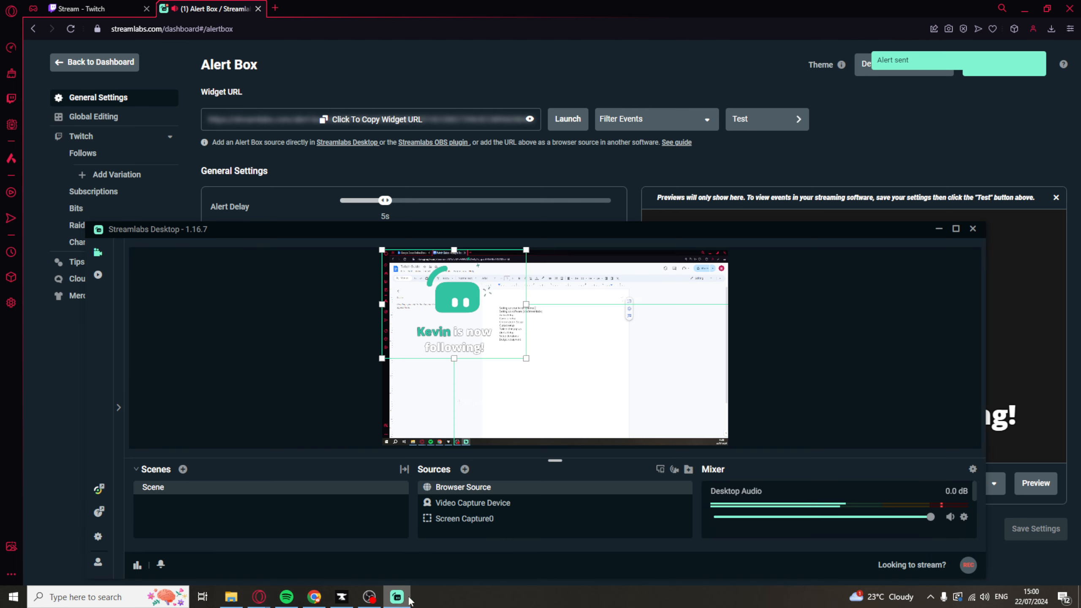
In Streamlabs Desktop, shrink the alert's Browser Source and place it in the lower-left corner of the scene.
left_click(397, 597)
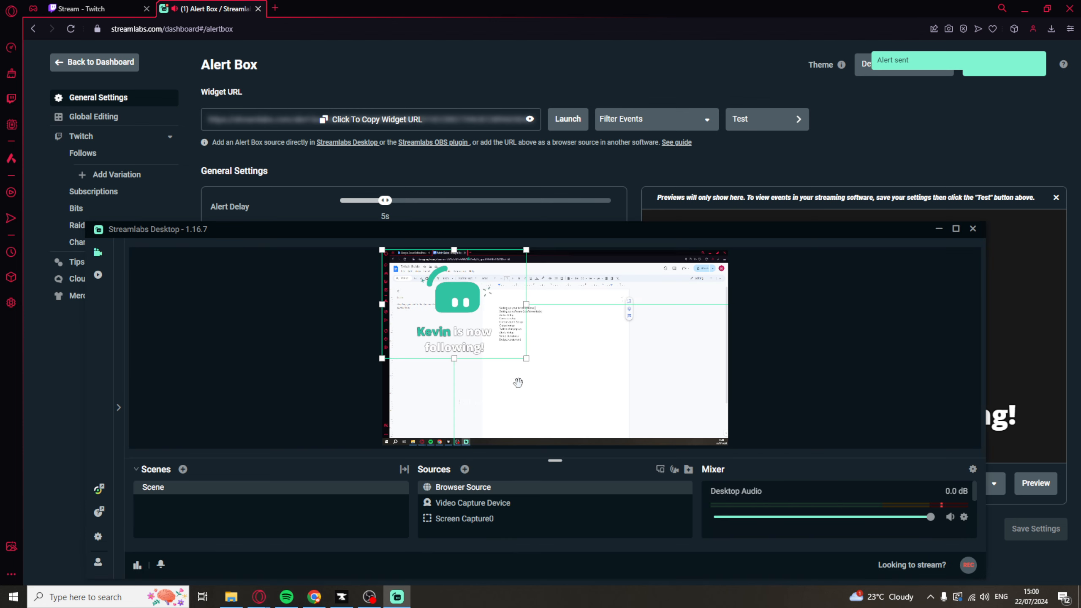
left_click_drag(527, 359, 462, 309)
left_click_drag(461, 252, 462, 379)
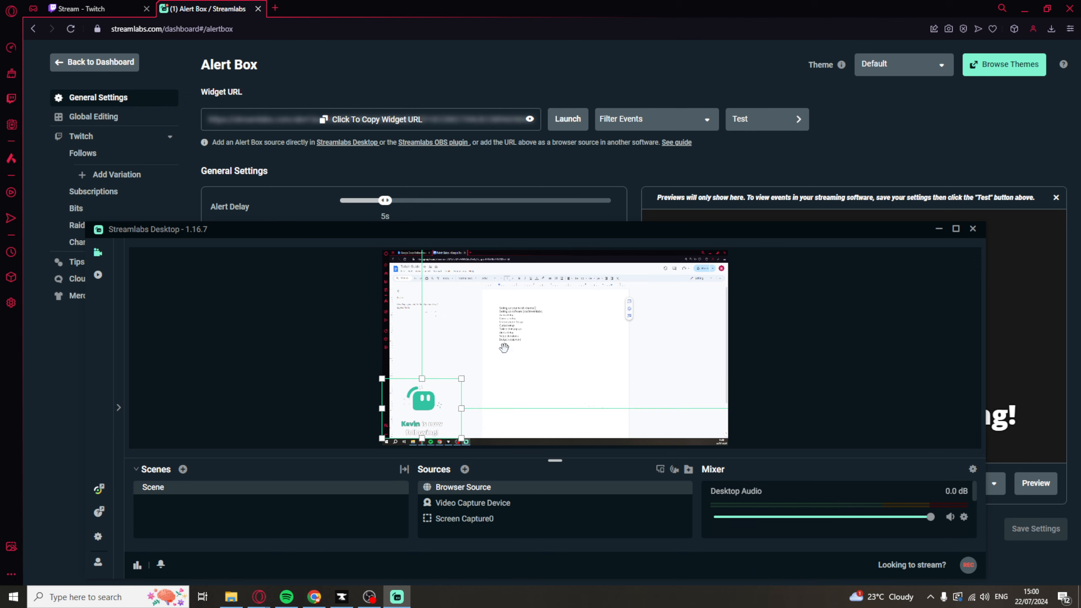
In the Alert Box general settings in the browser, set the alert delay to 10s, keep the Default theme and save.
left_click(384, 197)
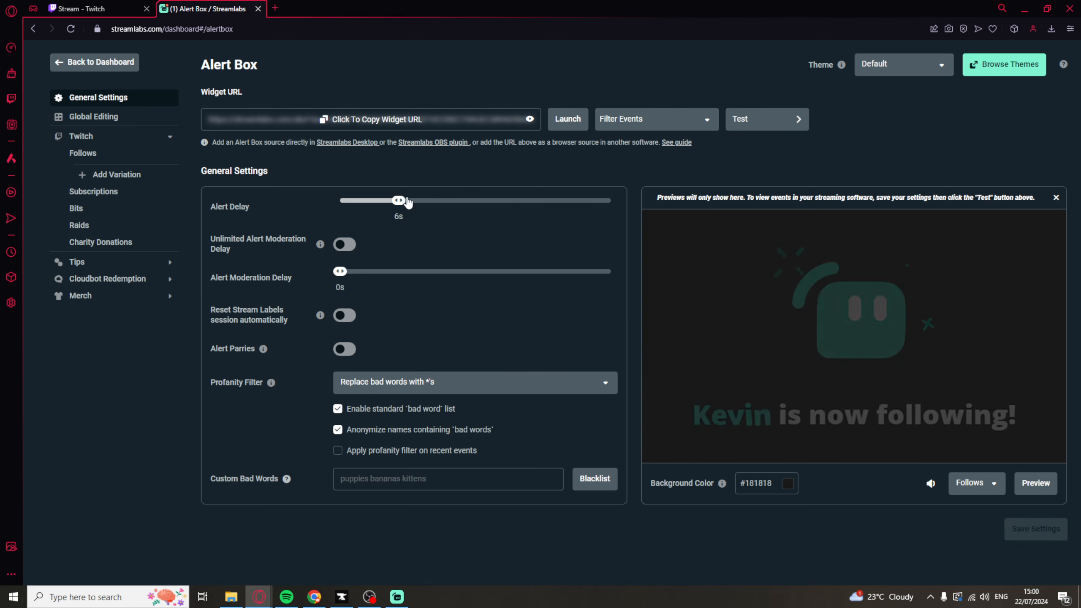
left_click_drag(384, 197, 433, 201)
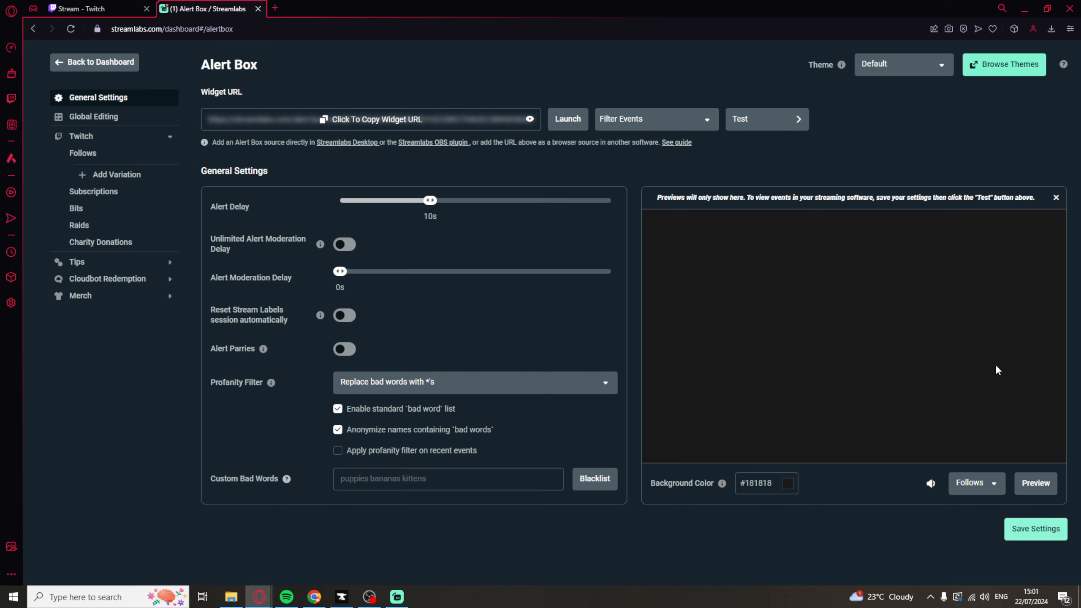
left_click(911, 64)
left_click(1006, 125)
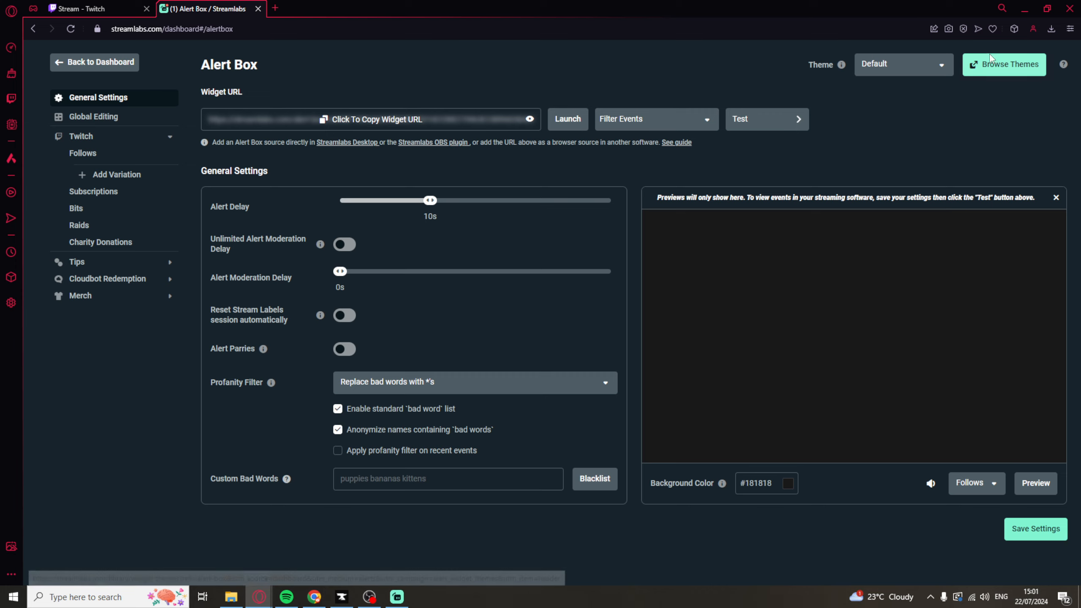
left_click(1036, 537)
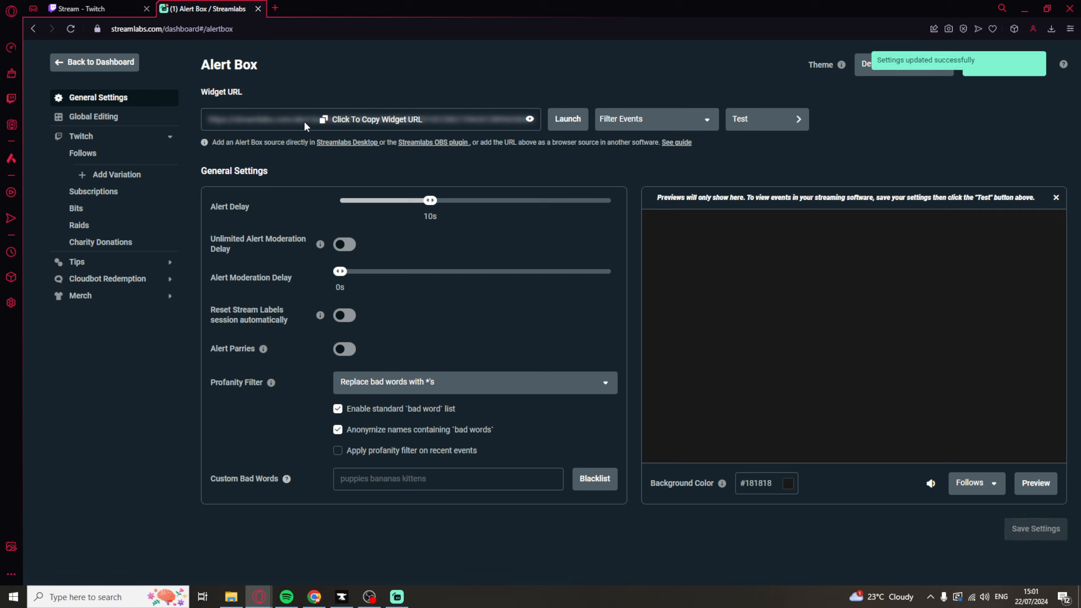
Return to the Streamlabs dashboard, open the Chat Box widget, dismiss its introduction and copy its widget URL.
left_click(107, 61)
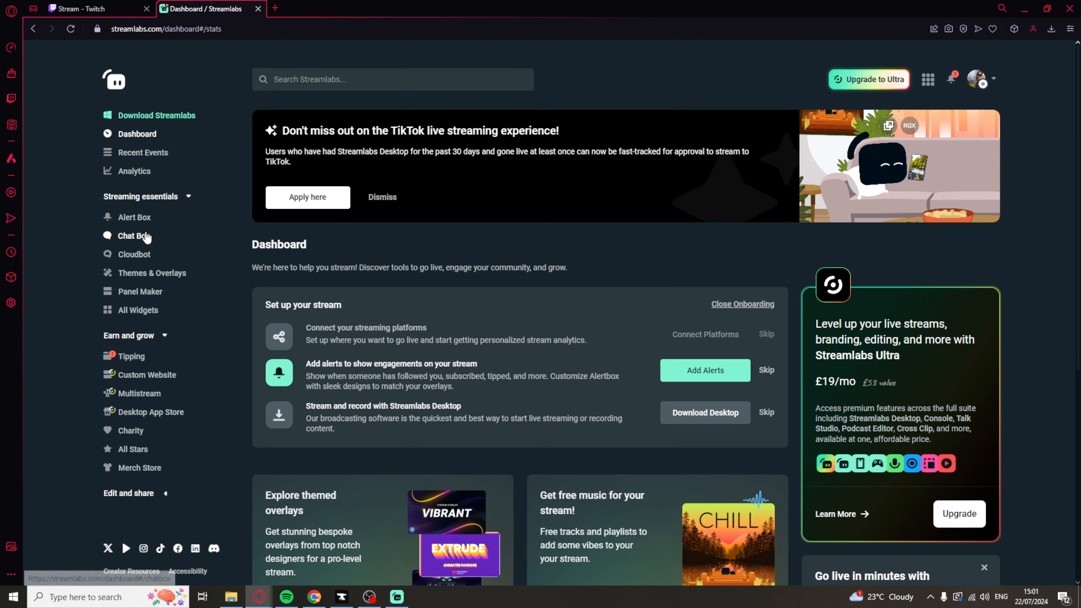
left_click(128, 236)
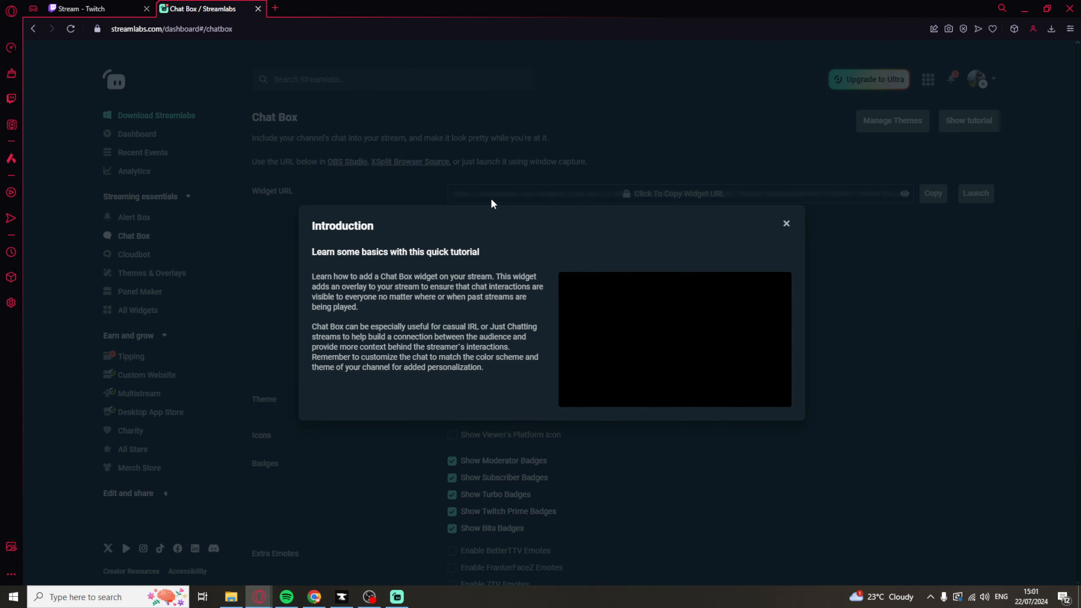
left_click(787, 223)
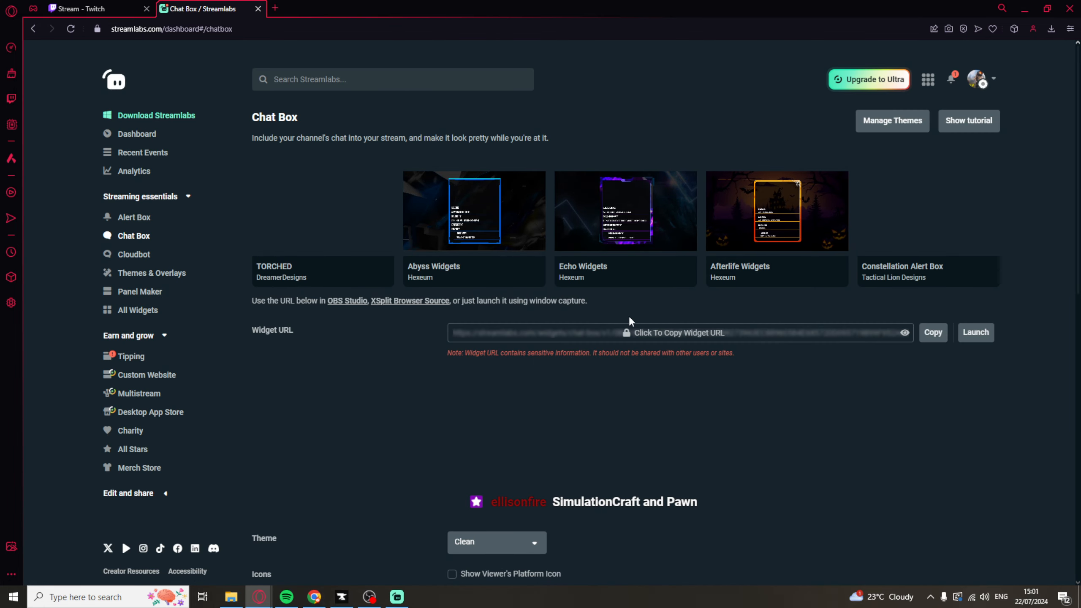
left_click(632, 342)
left_click(672, 369)
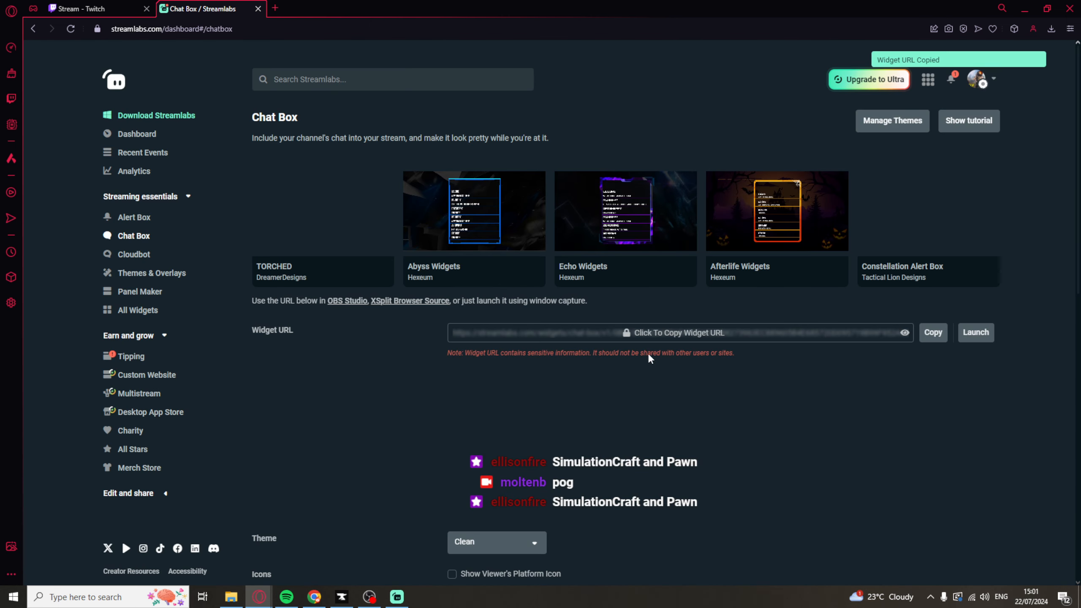
Add a second Browser Source to the scene in Streamlabs Desktop for the Chat Box widget.
left_click(397, 596)
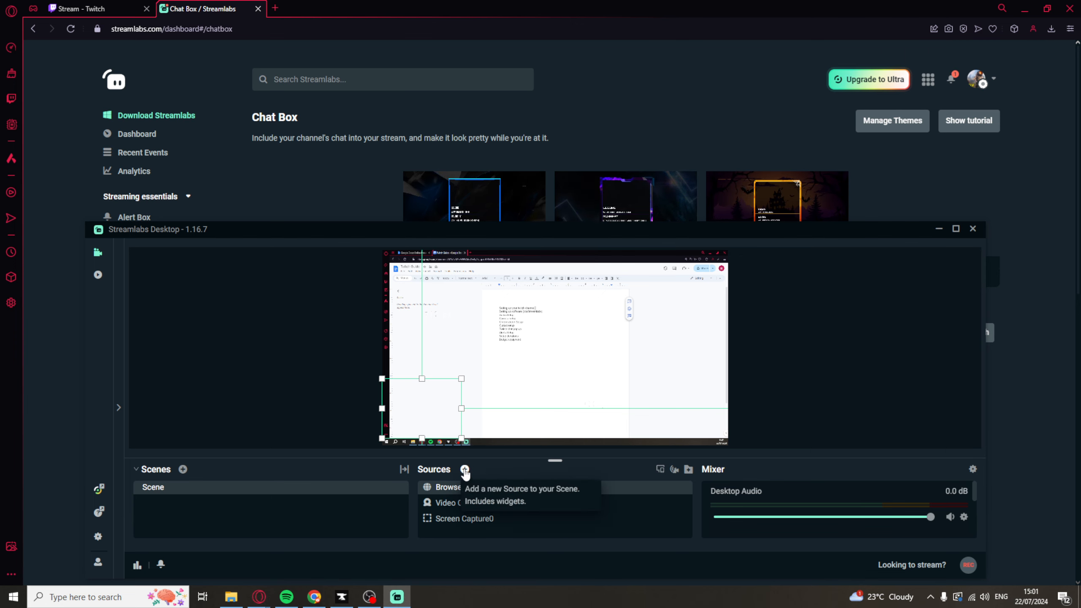
left_click(465, 470)
left_click(567, 396)
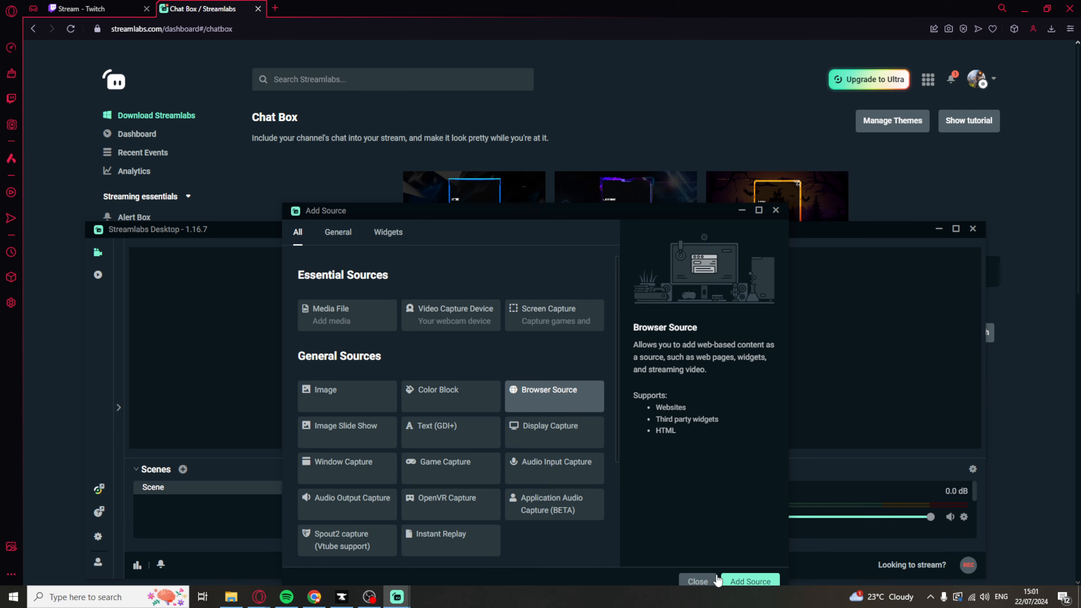
left_click(731, 580)
left_click(668, 473)
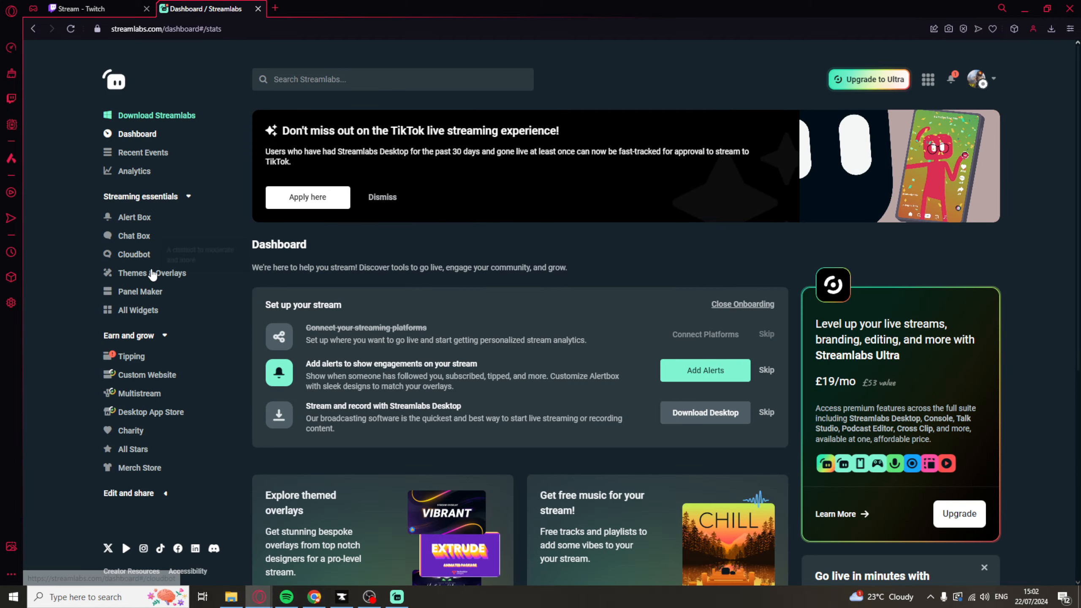
Look over the Twitch panel templates and the full list of available widgets in the Widget Gallery.
left_click(157, 295)
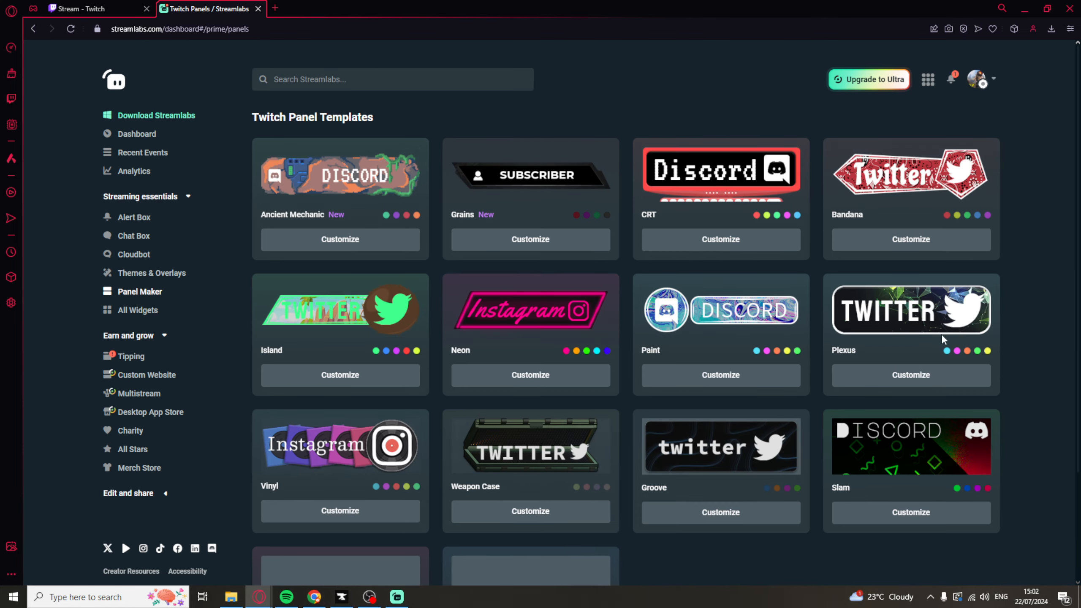
left_click(141, 311)
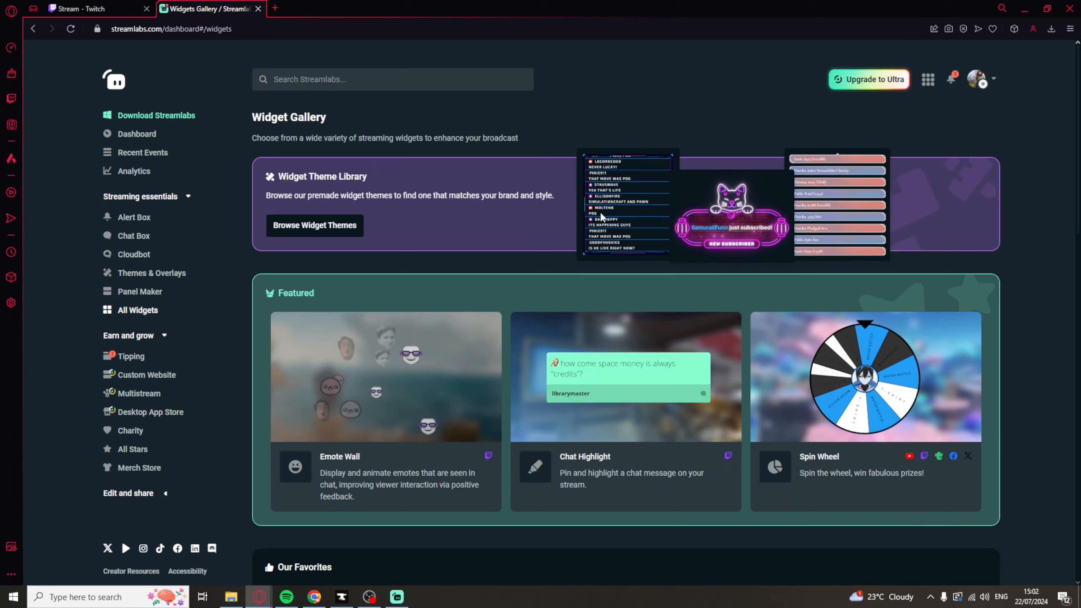
scroll(625, 188, "down", 6)
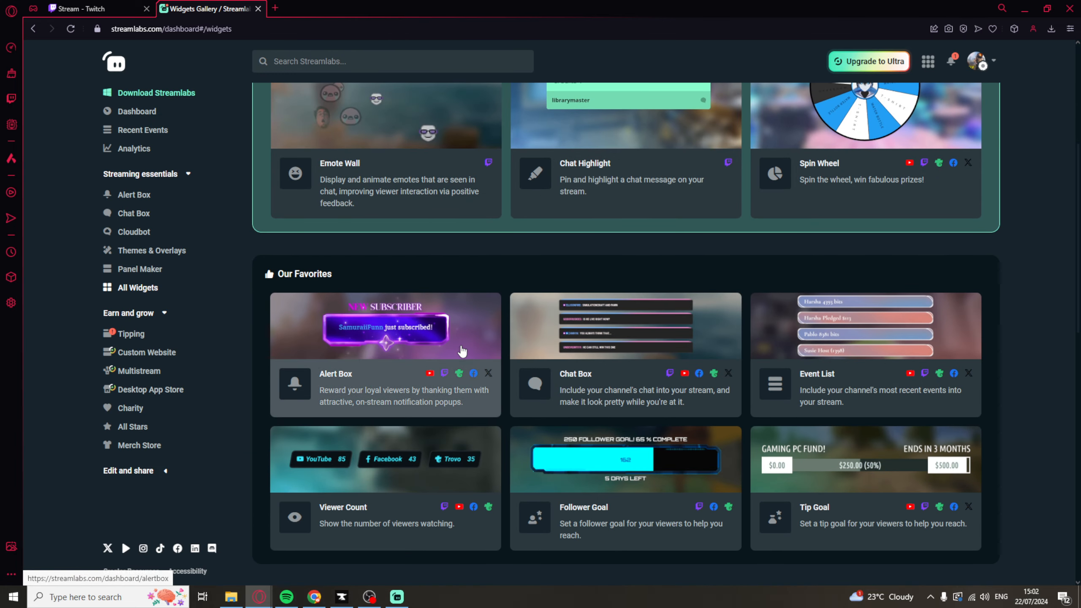
scroll(450, 354, "down", 1)
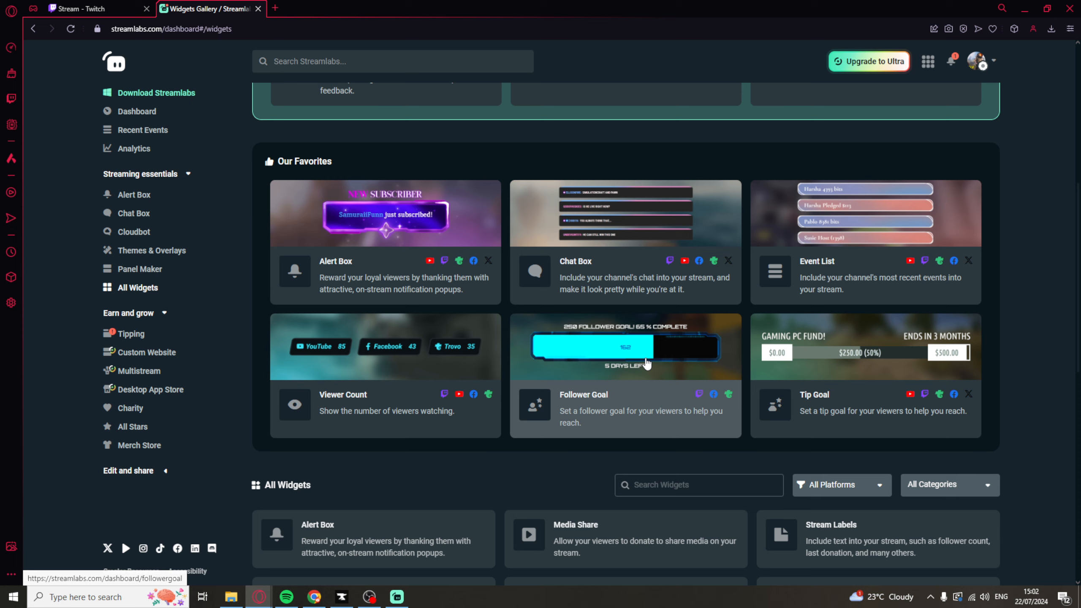
scroll(832, 378, "down", 6)
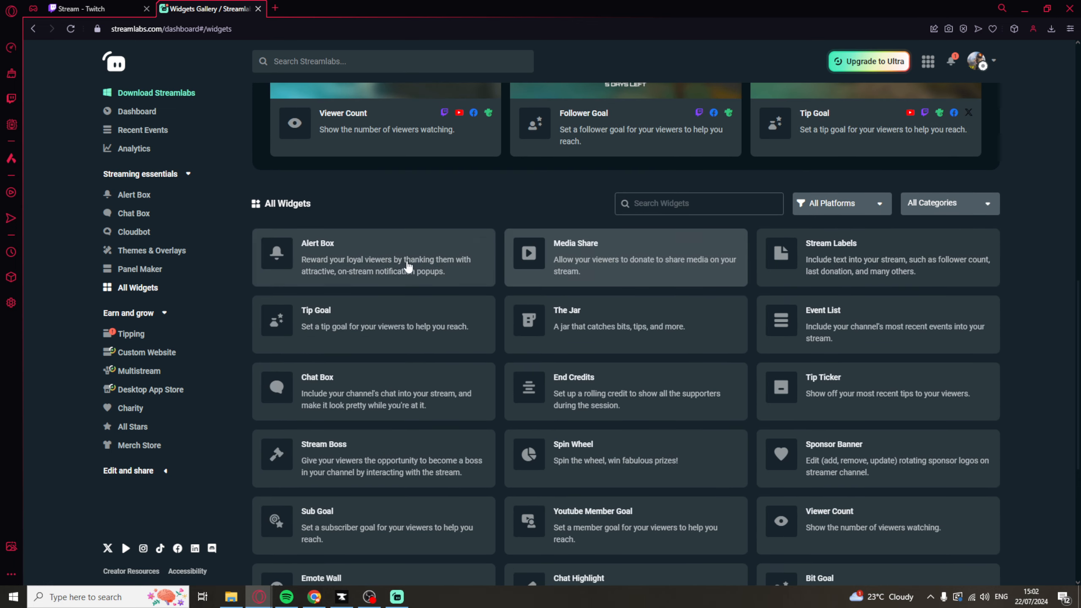
scroll(707, 345, "down", 4)
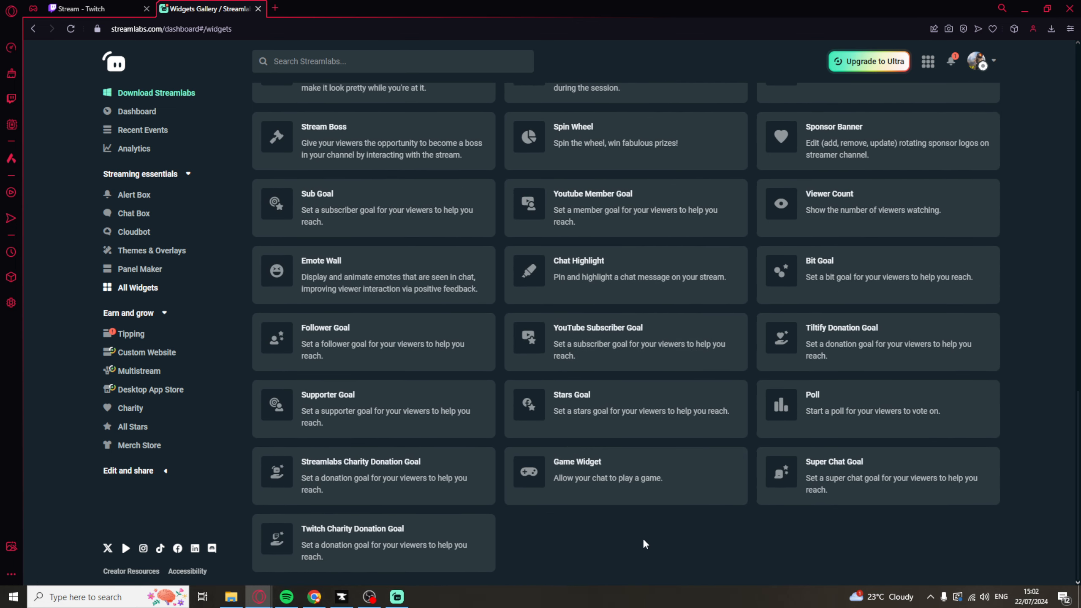
scroll(635, 440, "up", 10)
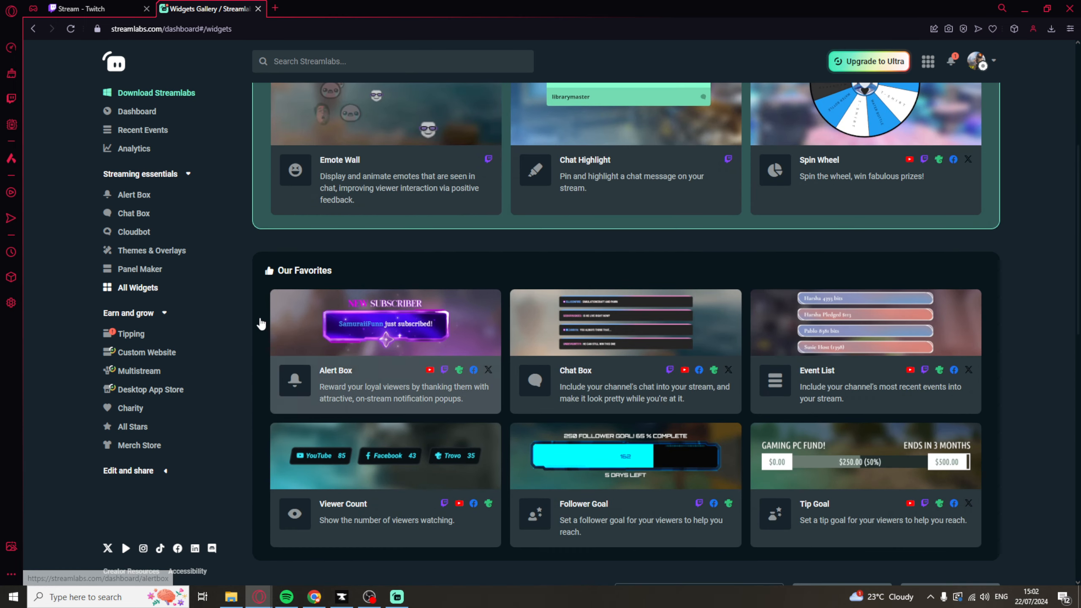
Open the Tipping page and examine the PayPal and credit card tip methods and their connect options.
left_click(131, 334)
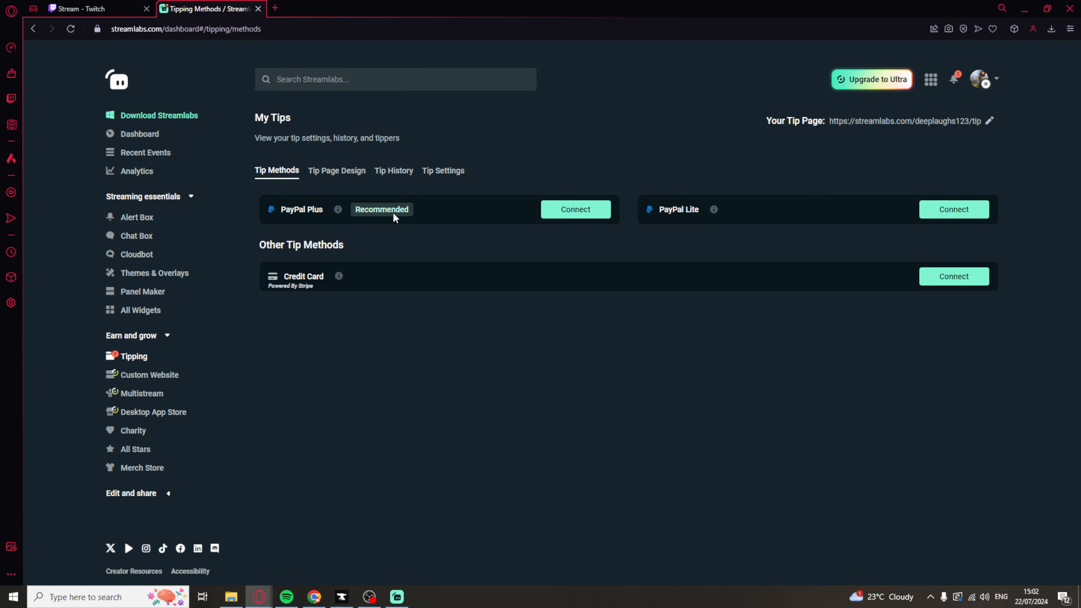
left_click_drag(282, 276, 538, 282)
left_click(331, 337)
left_click(952, 284)
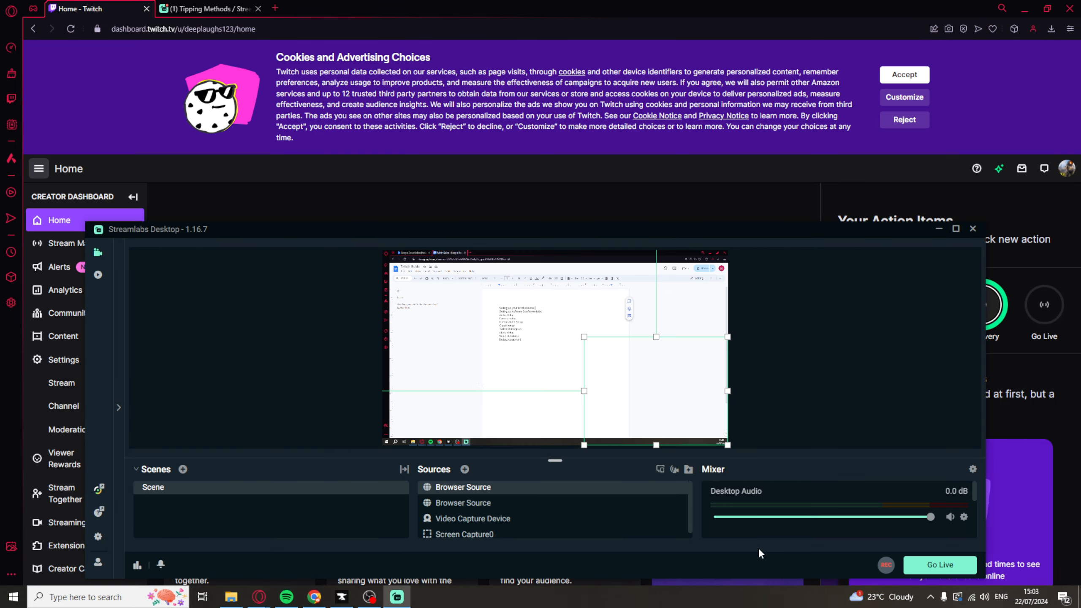
Move the Streamlabs Desktop window higher over the Twitch creator dashboard.
left_click_drag(661, 223, 640, 73)
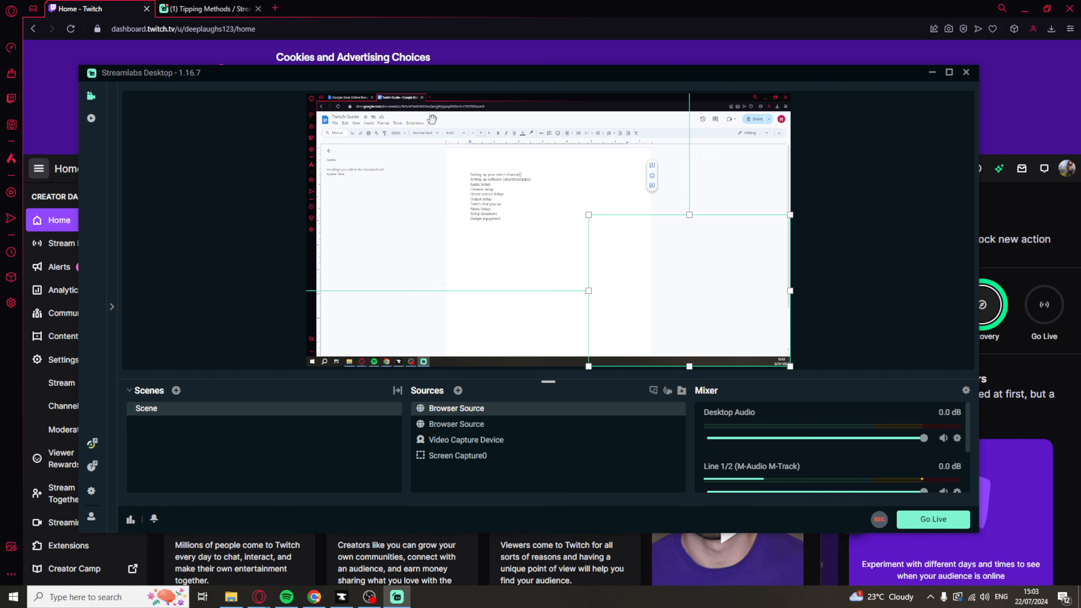
Switch to the Twitch dashboard in the browser and replace the Stream Manager's Quick Actions panel with Edit Stream Info.
left_click(430, 5)
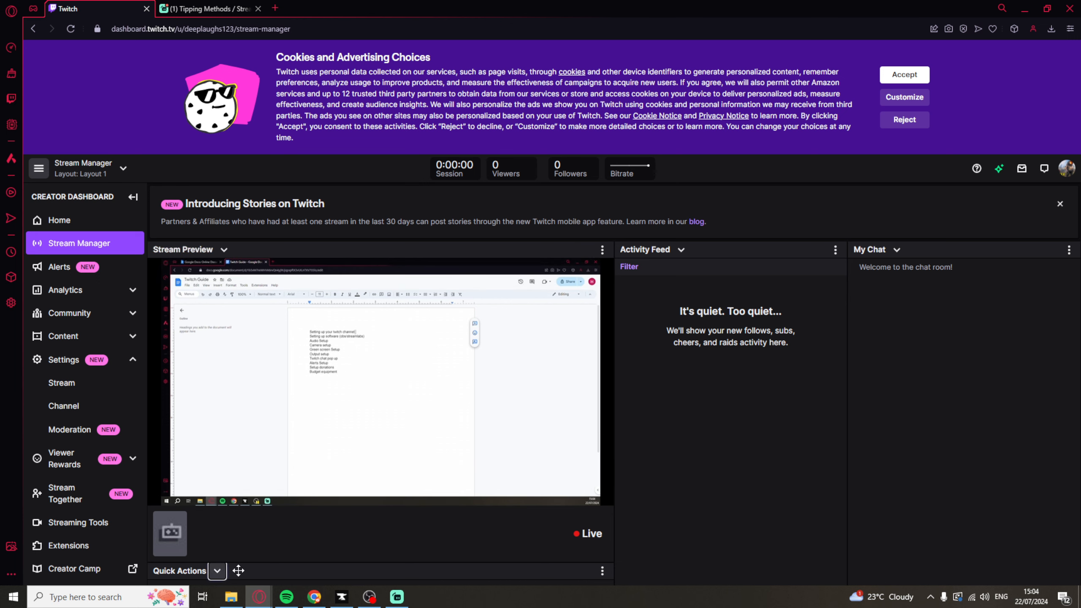
left_click(217, 570)
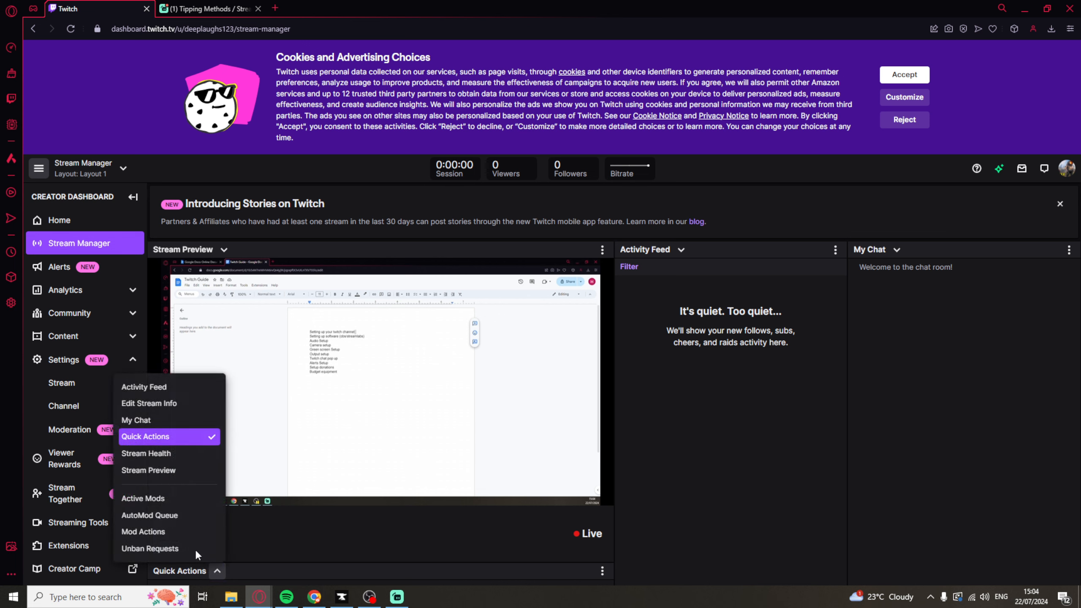
left_click(172, 404)
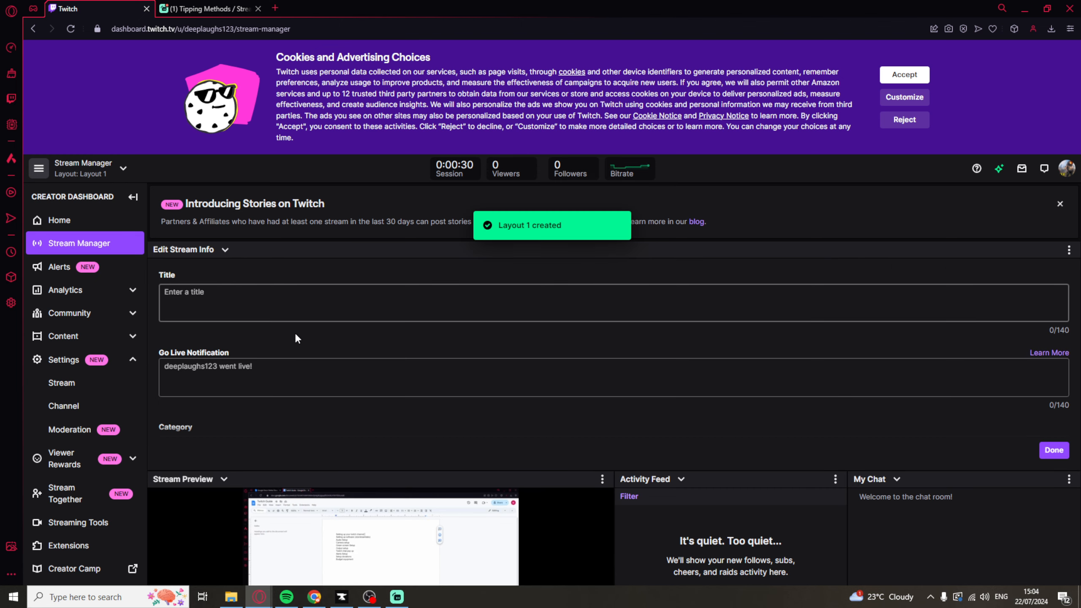
Examine the category and tags fields in Edit Stream Info, and bring the Twitch Stream Manager back in front of Streamlabs Desktop.
scroll(260, 362, "down", 2)
scroll(264, 365, "down", 8)
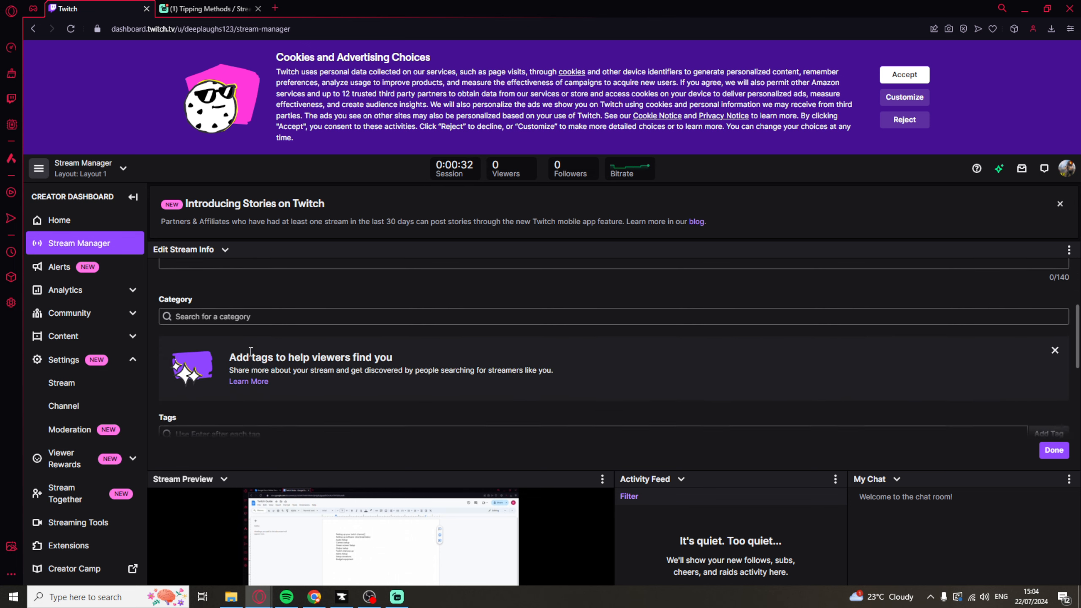
scroll(279, 343, "down", 1)
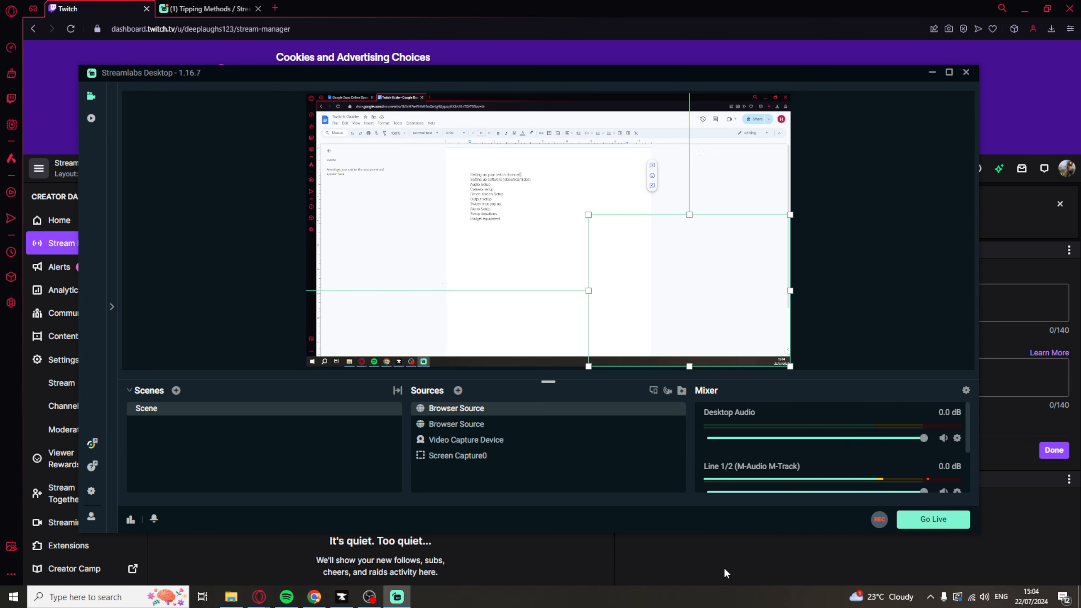
left_click(723, 567)
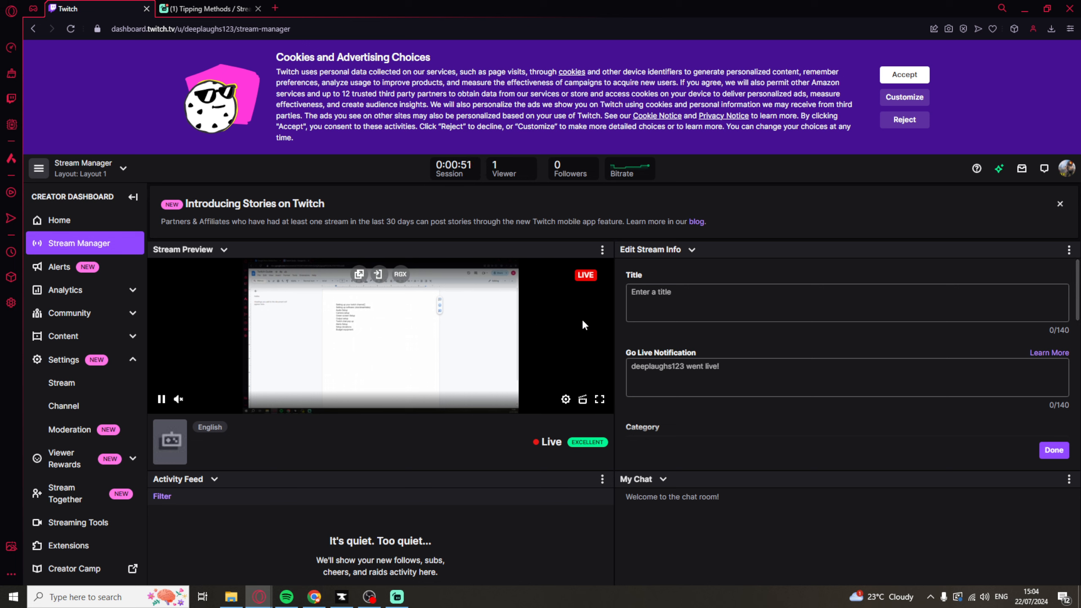